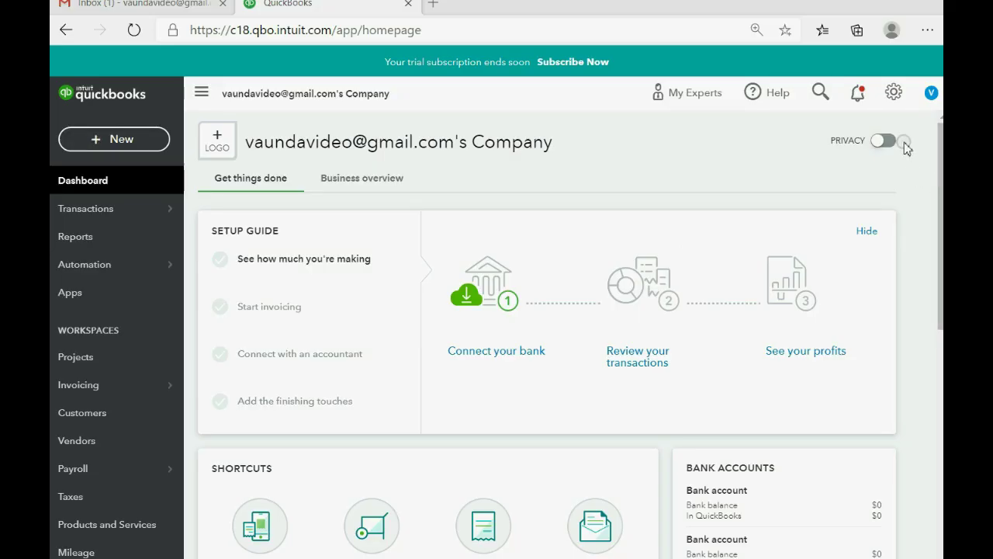
# Step: Go to Chart of accounts under Your Company in the gear menu
pyautogui.click(896, 94)
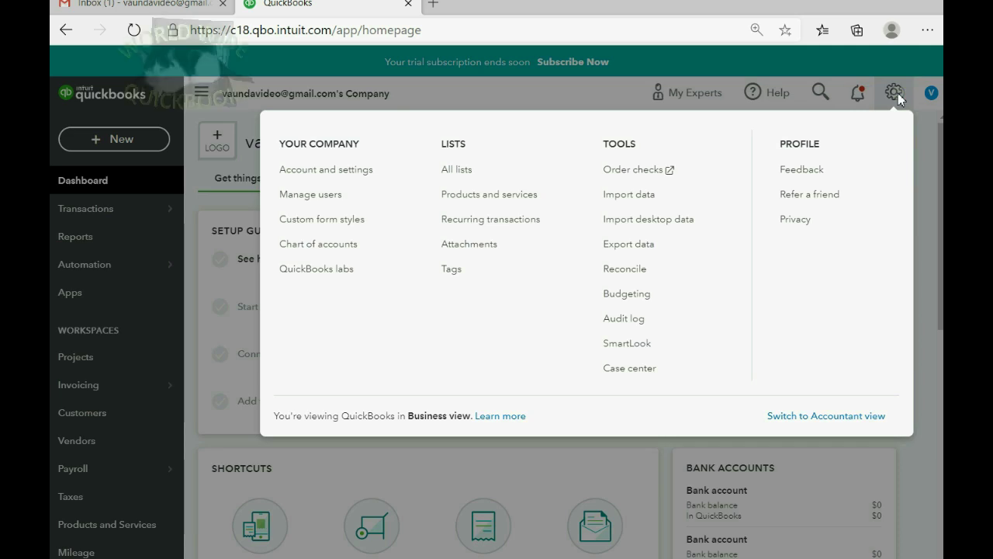
pyautogui.click(896, 93)
pyautogui.click(895, 94)
pyautogui.moveTo(308, 144); pyautogui.dragTo(332, 147)
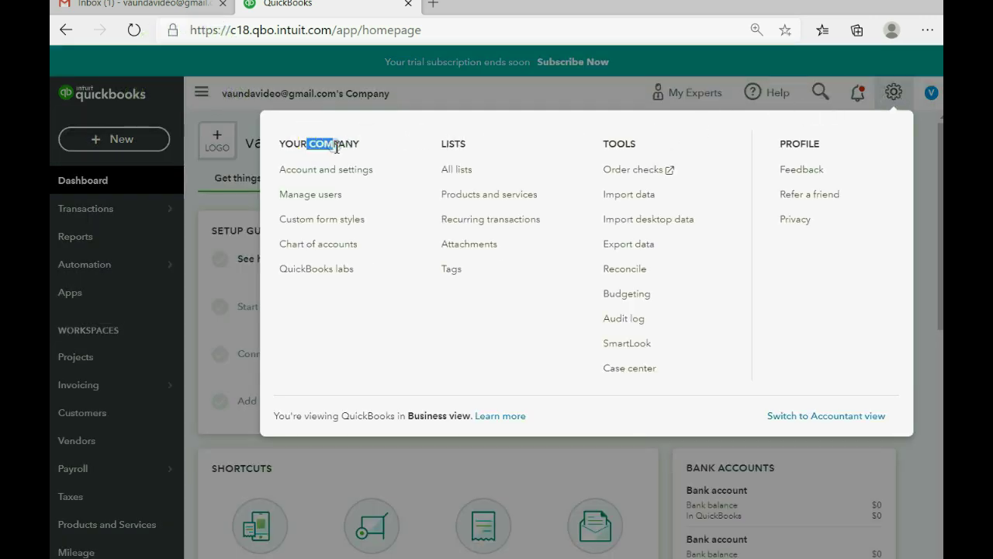
pyautogui.click(331, 248)
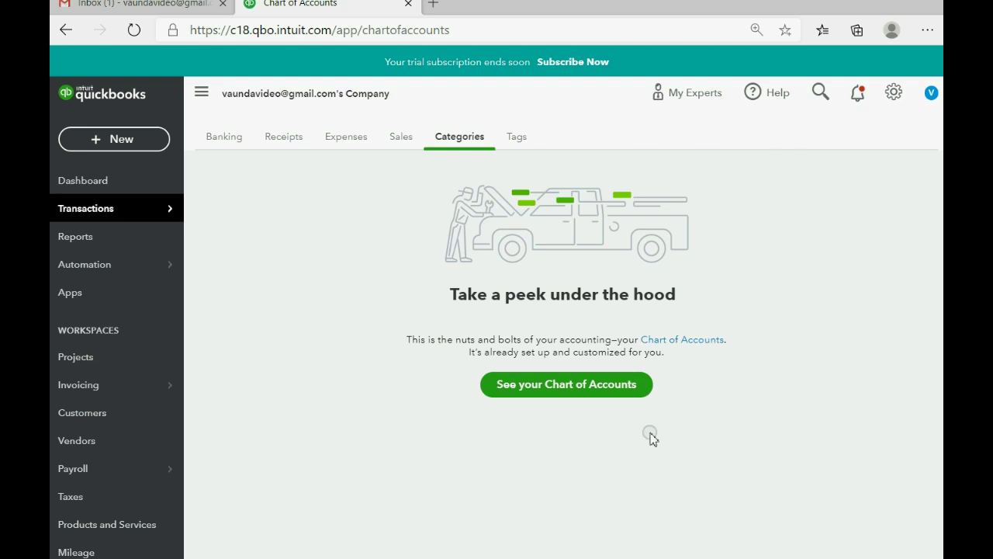
# Step: Show the full list of accounts, reloading the Chart of Accounts page
pyautogui.click(577, 387)
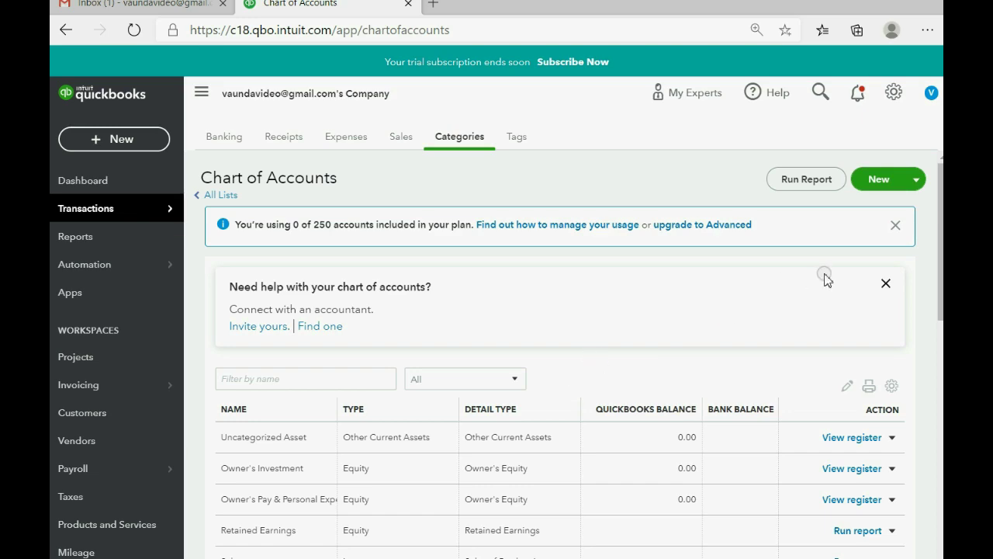
pyautogui.moveTo(937, 232); pyautogui.dragTo(923, 211)
pyautogui.click(891, 96)
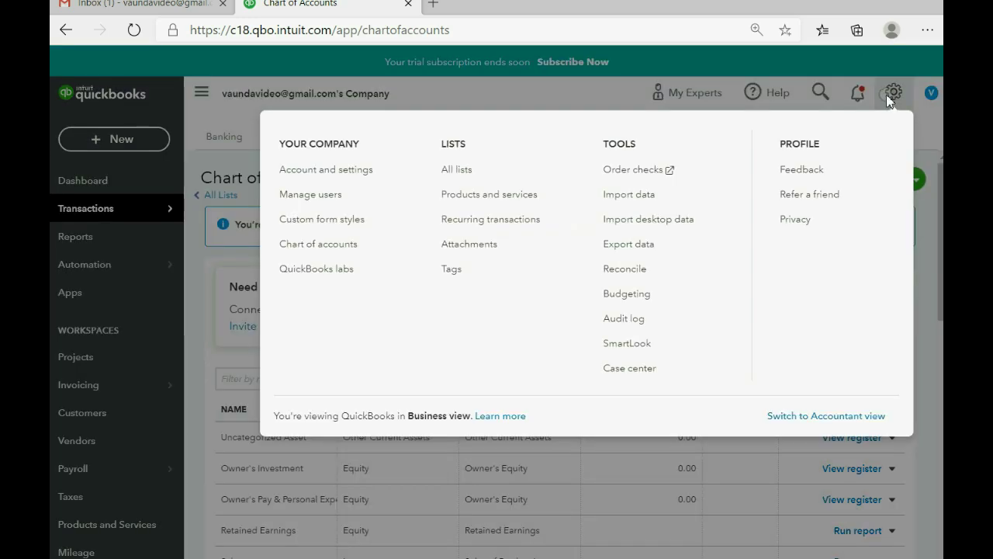
pyautogui.click(335, 247)
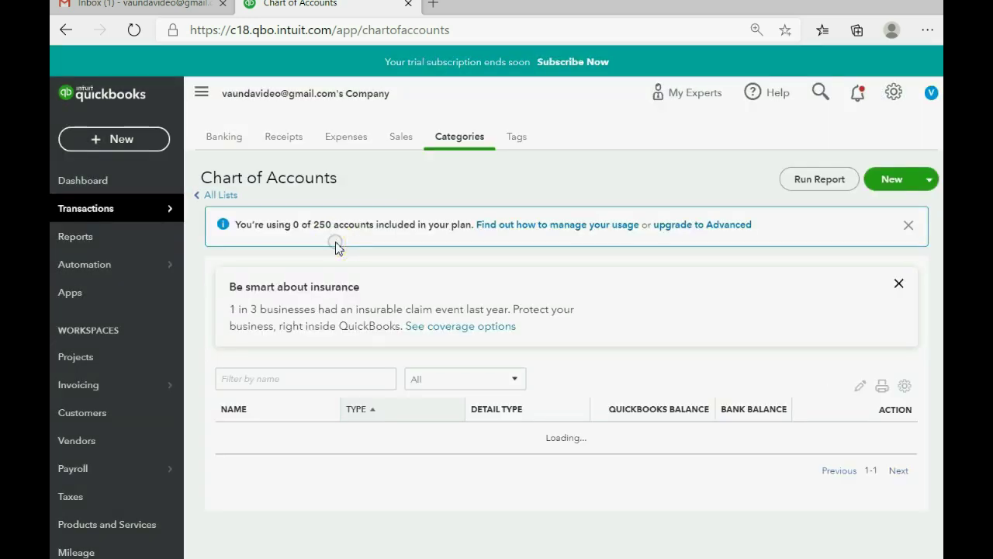
# Step: Scroll through the default accounts such as Uncategorized Asset, Owner's Investment and Retained Earnings
pyautogui.scroll(-3, 629, 318)
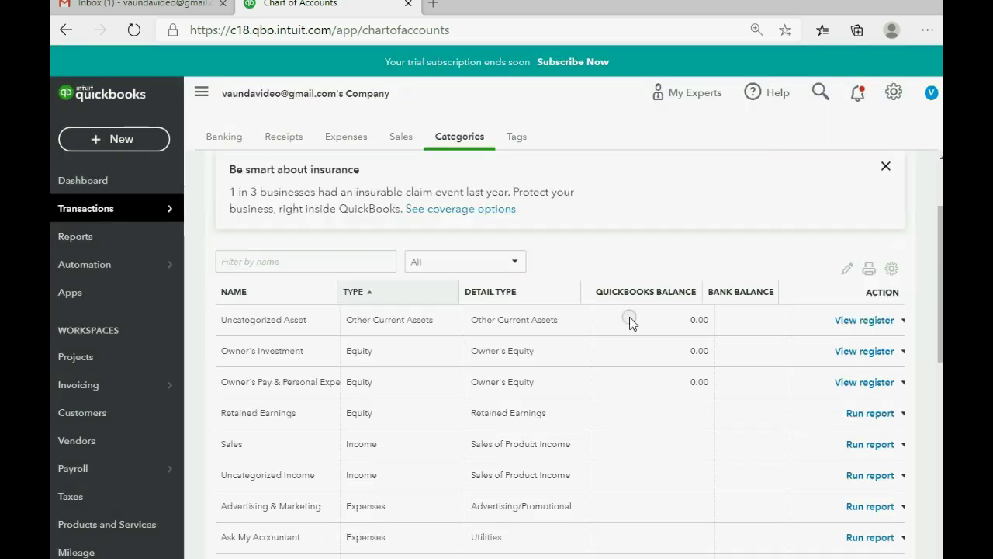
pyautogui.scroll(3, 630, 319)
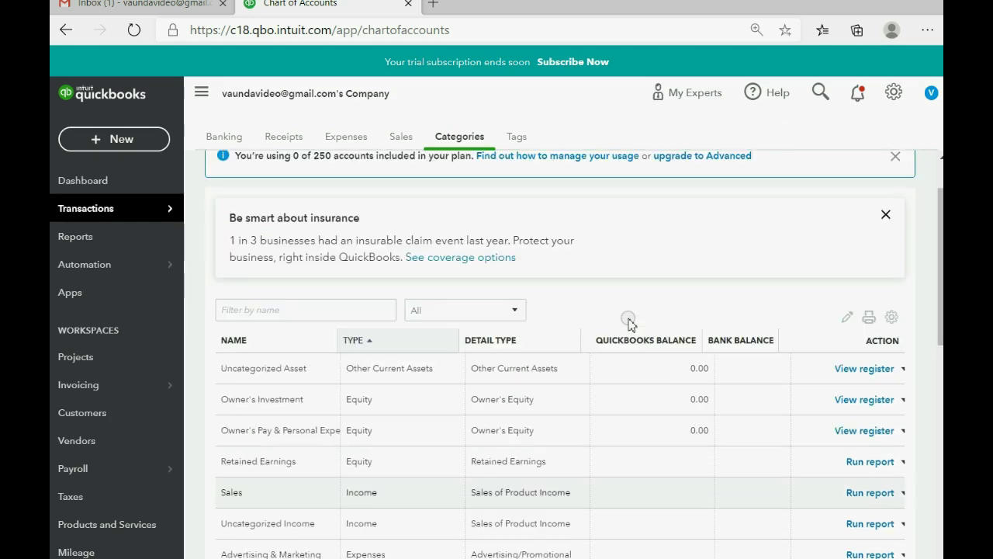
pyautogui.scroll(-5, 629, 320)
pyautogui.scroll(-3, 629, 324)
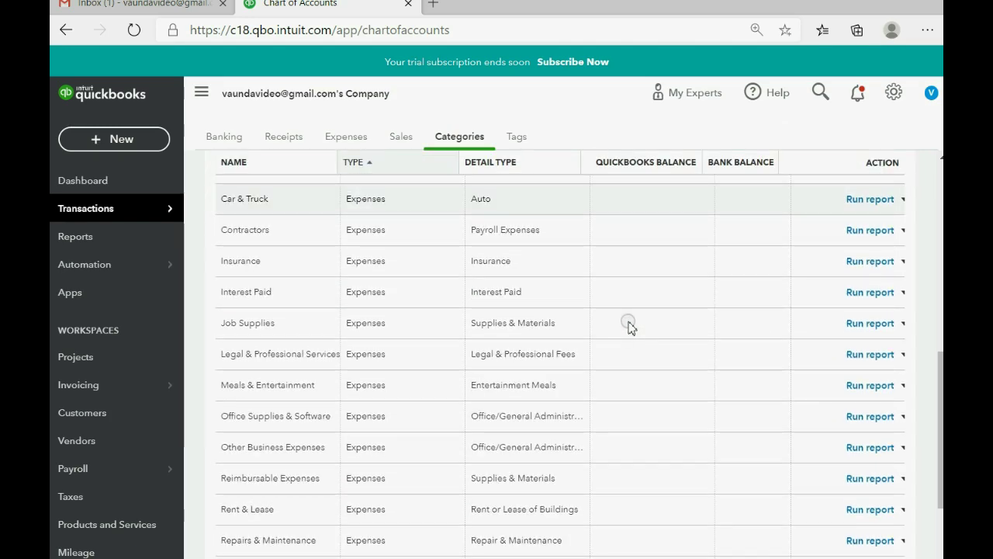
pyautogui.scroll(5, 629, 324)
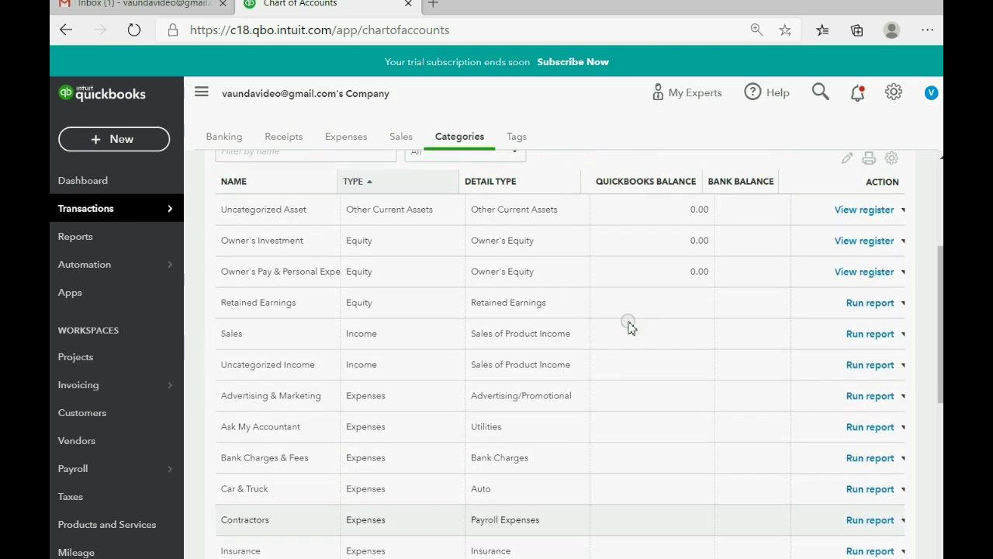
pyautogui.scroll(-5, 629, 326)
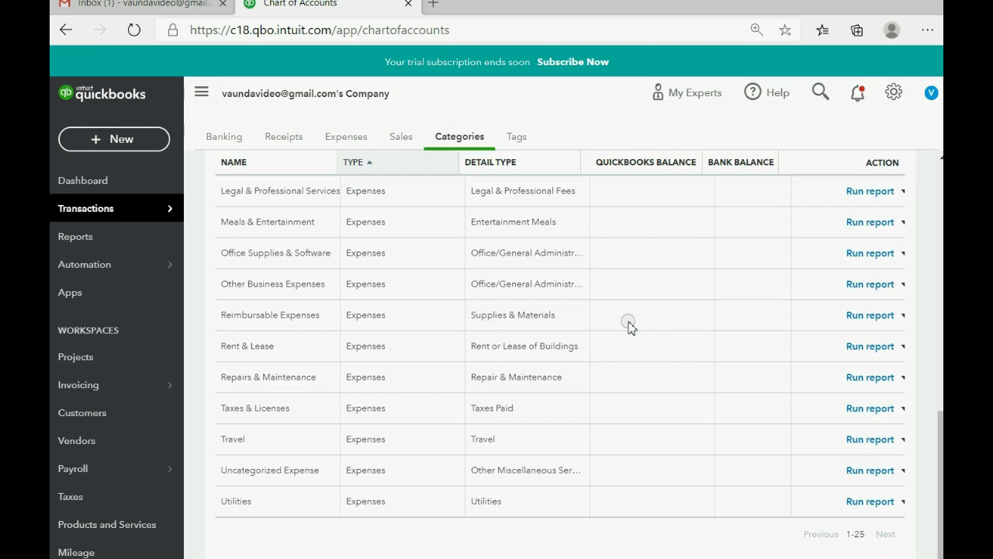
pyautogui.scroll(4, 629, 325)
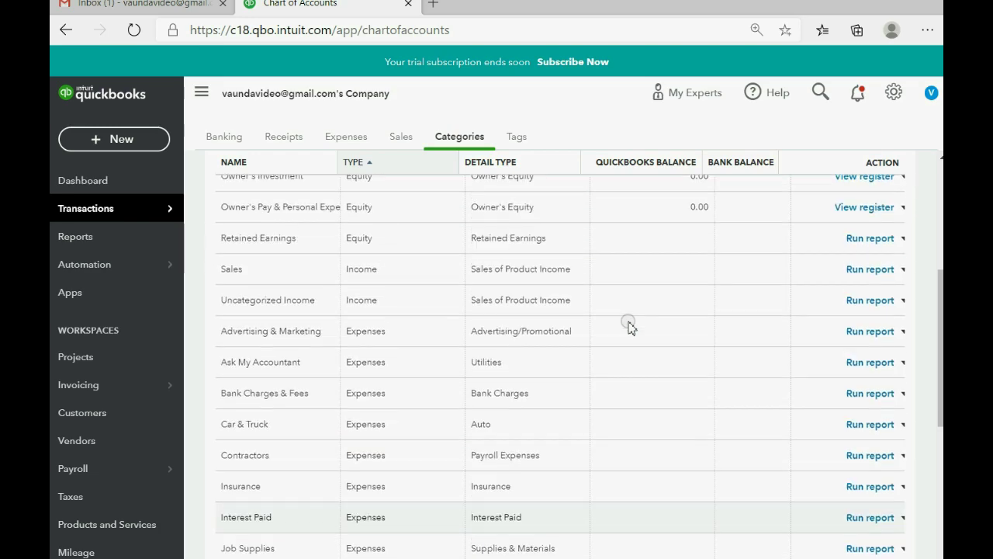
pyautogui.scroll(2, 629, 326)
pyautogui.scroll(-1, 453, 308)
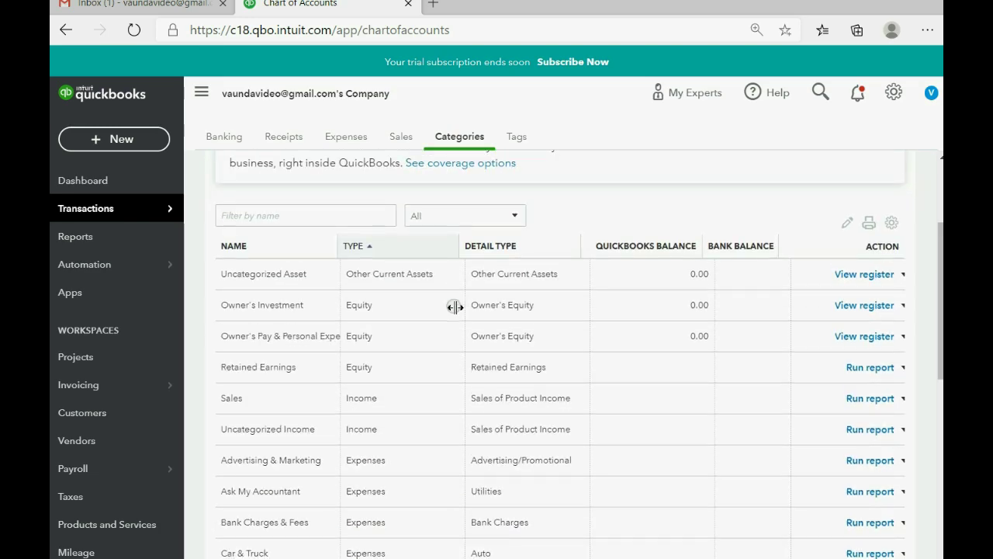
pyautogui.scroll(-3, 454, 308)
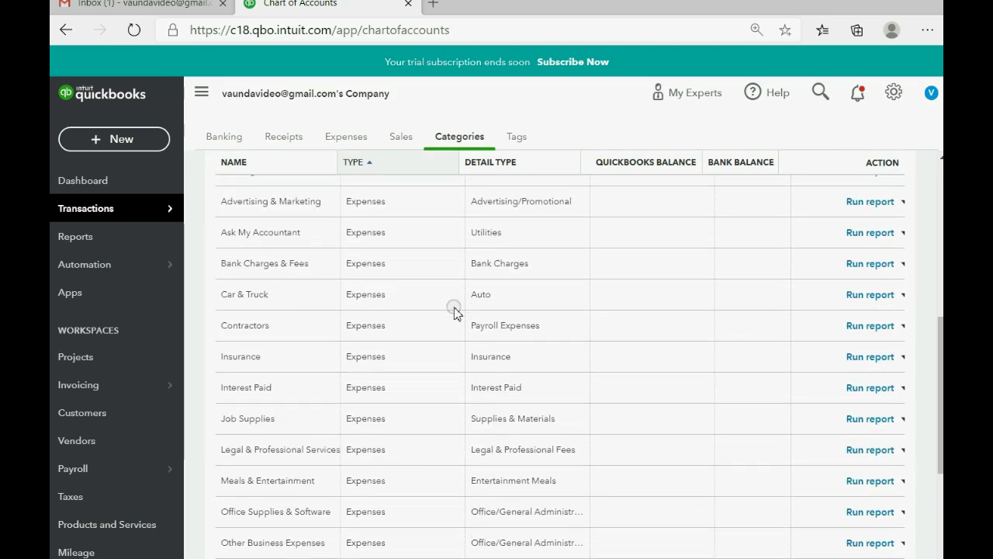
pyautogui.scroll(-4, 454, 311)
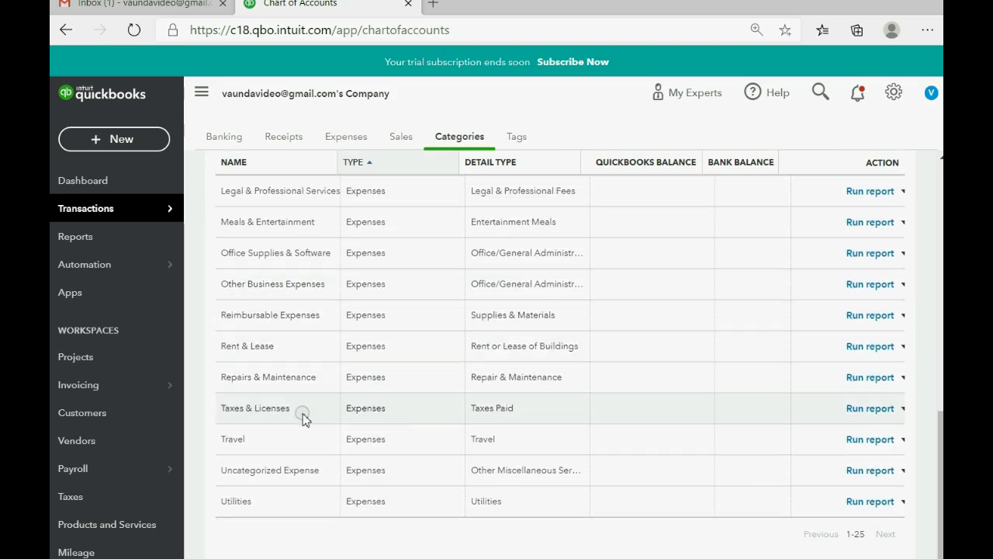
pyautogui.scroll(3, 303, 411)
pyautogui.scroll(-1, 306, 399)
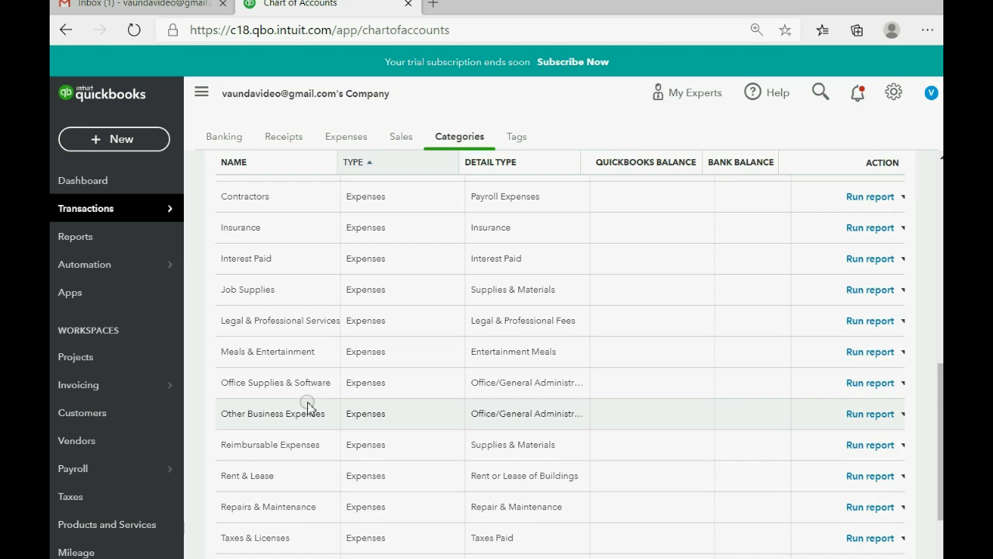
pyautogui.scroll(4, 308, 407)
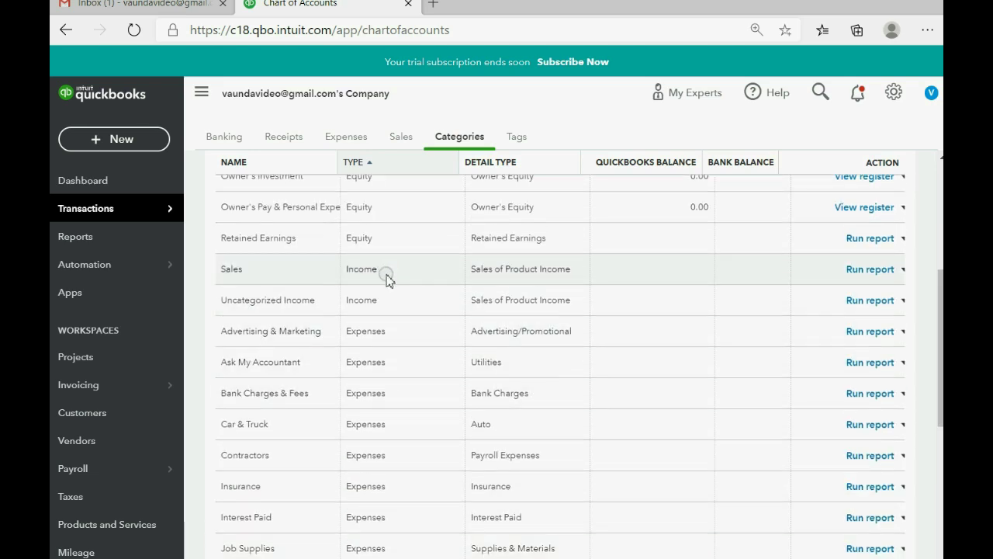
pyautogui.scroll(3, 387, 279)
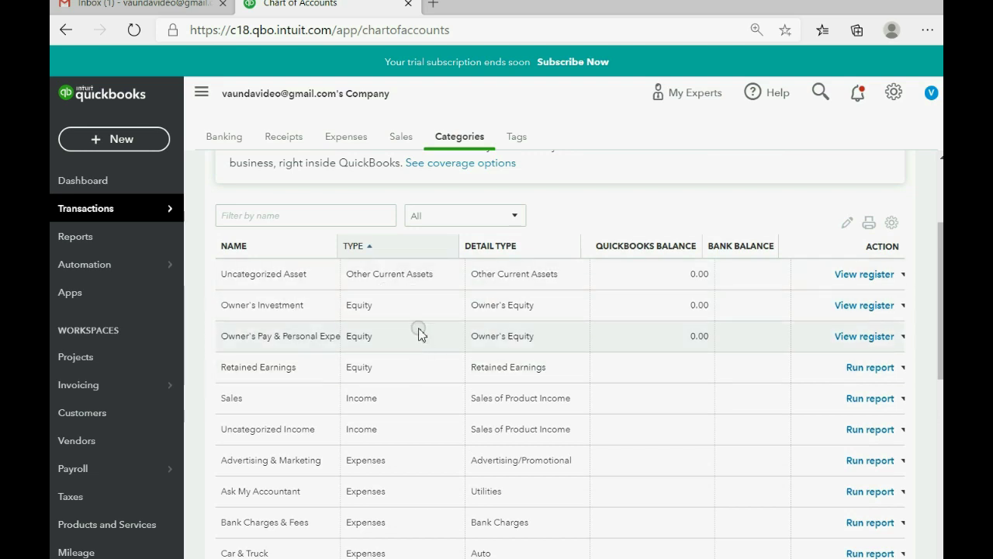
pyautogui.scroll(2, 415, 339)
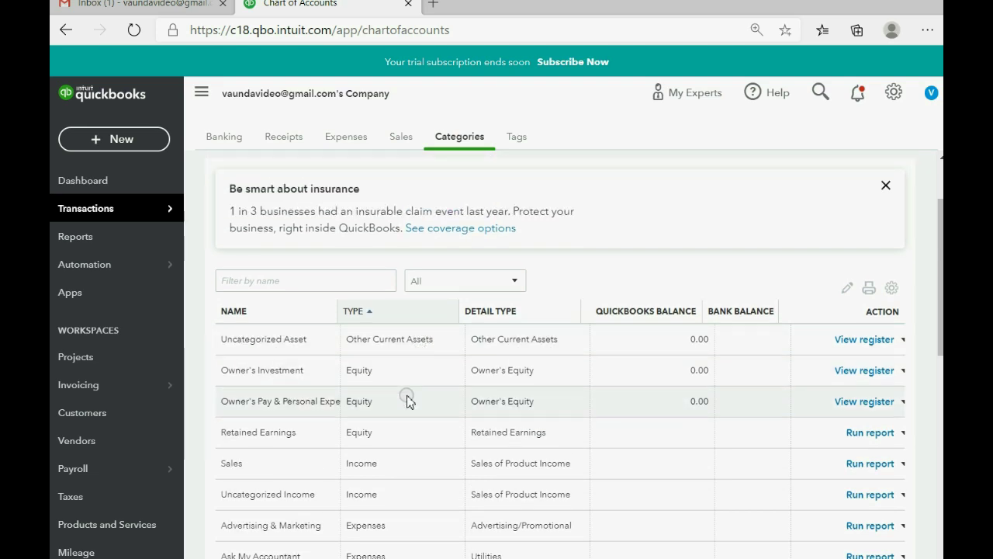
pyautogui.scroll(2, 409, 400)
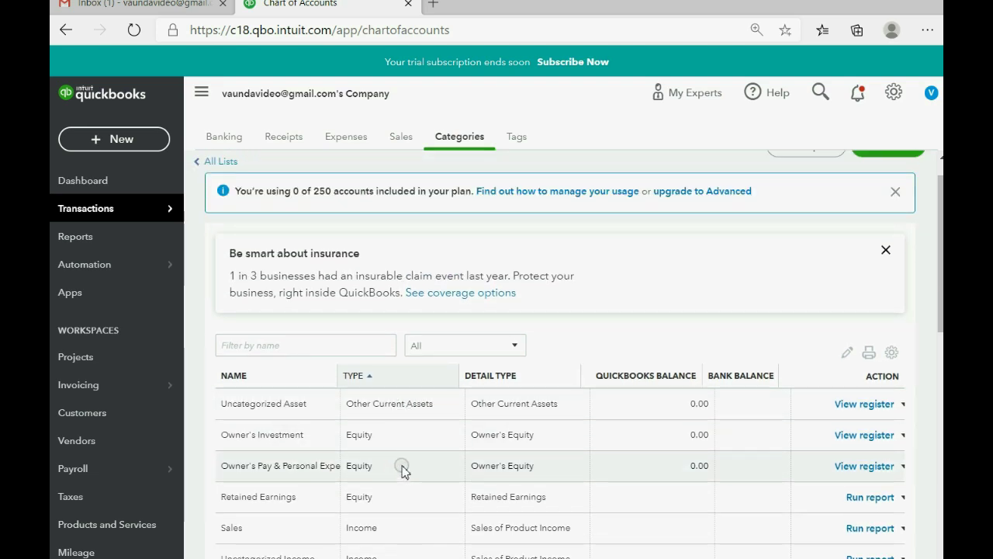
pyautogui.scroll(1, 434, 358)
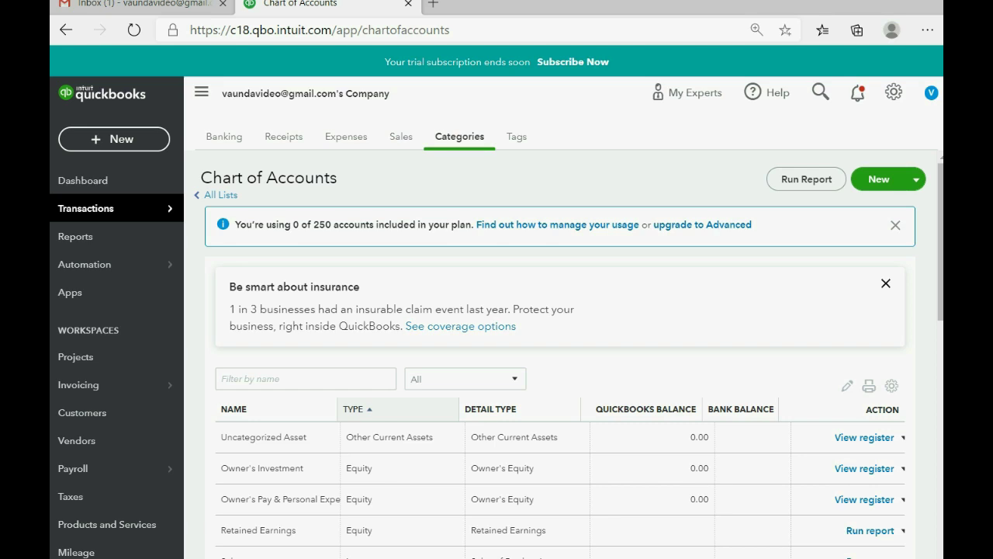
# Step: Create an Income account named VIDEO INCOME with Service/Fee Income detail, using Save and New
pyautogui.click(878, 180)
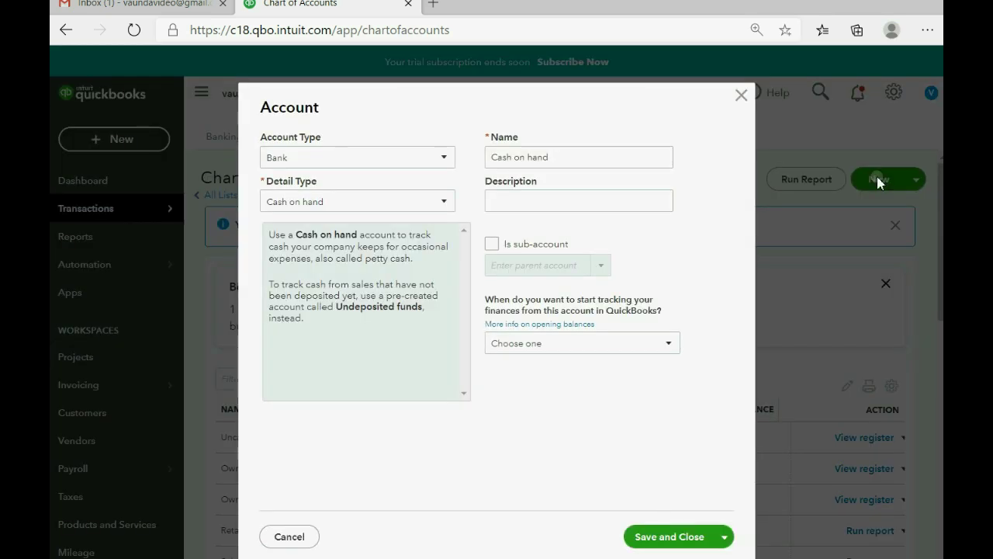
pyautogui.click(422, 158)
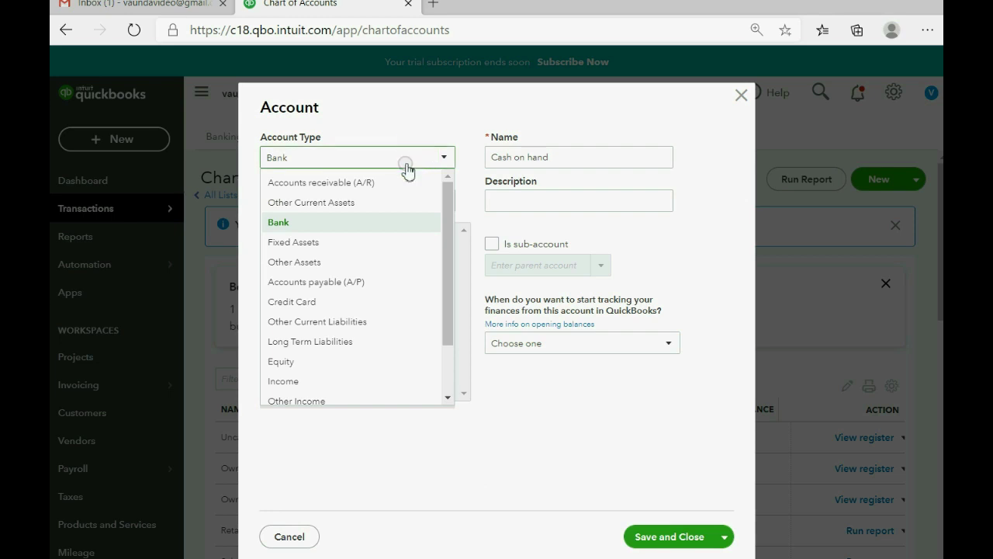
pyautogui.click(327, 382)
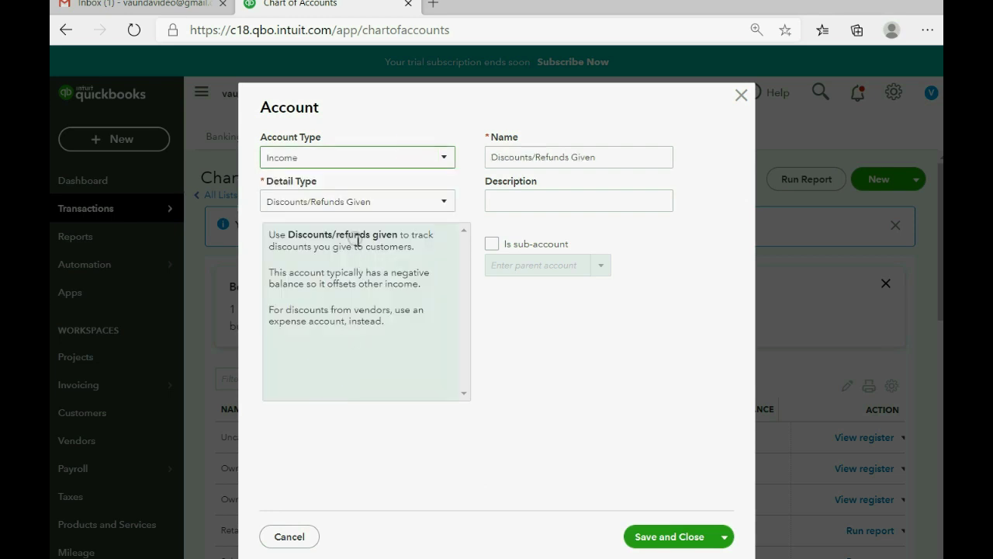
pyautogui.click(373, 205)
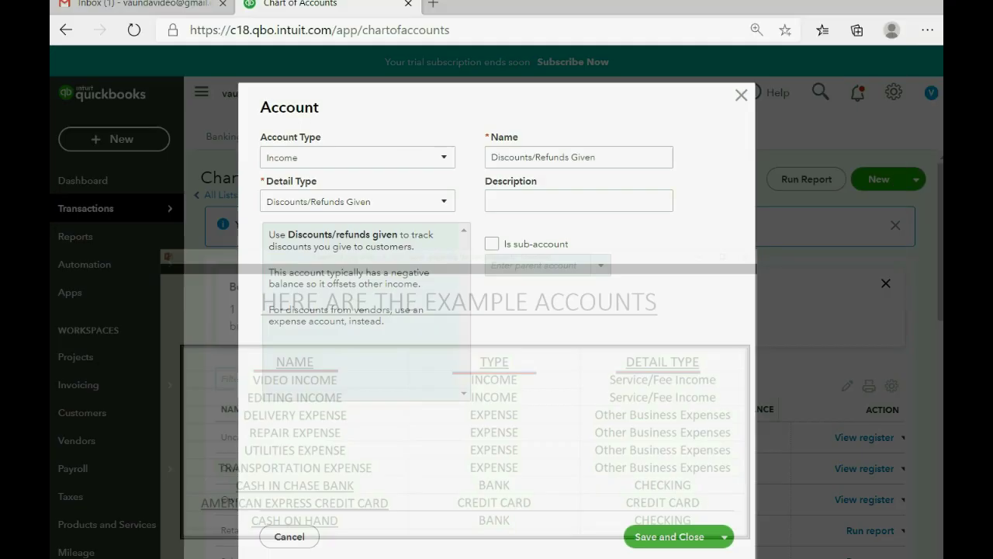
pyautogui.click(373, 204)
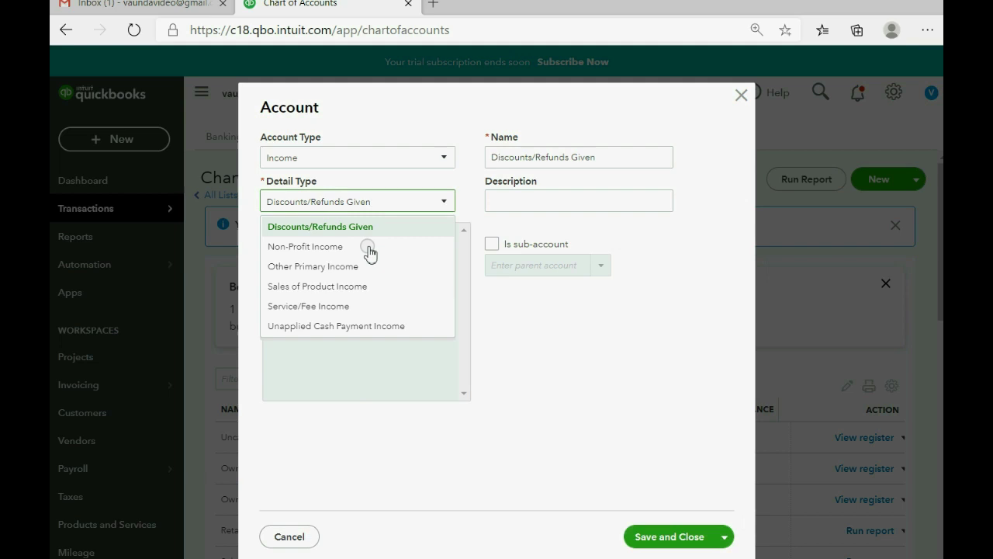
pyautogui.click(356, 308)
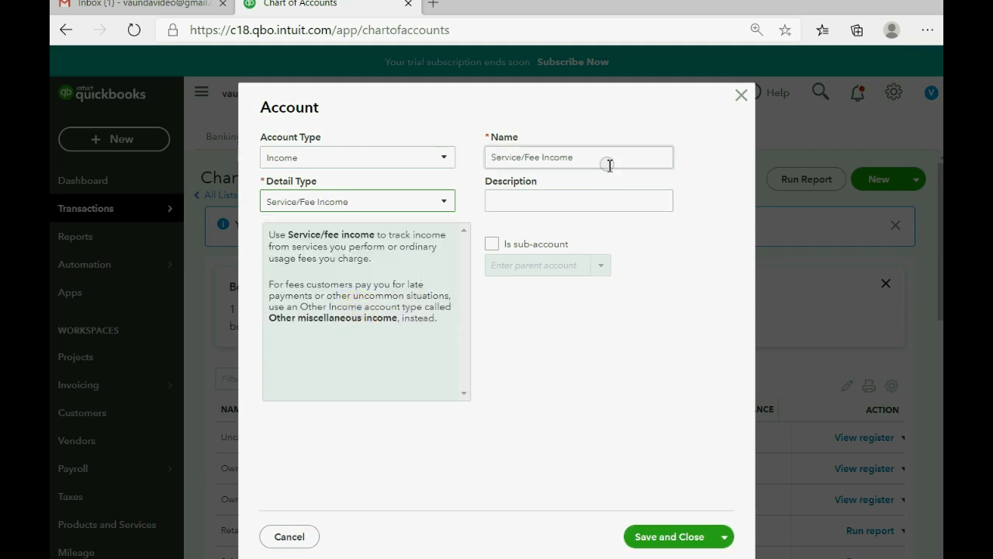
pyautogui.moveTo(603, 157); pyautogui.dragTo(454, 160)
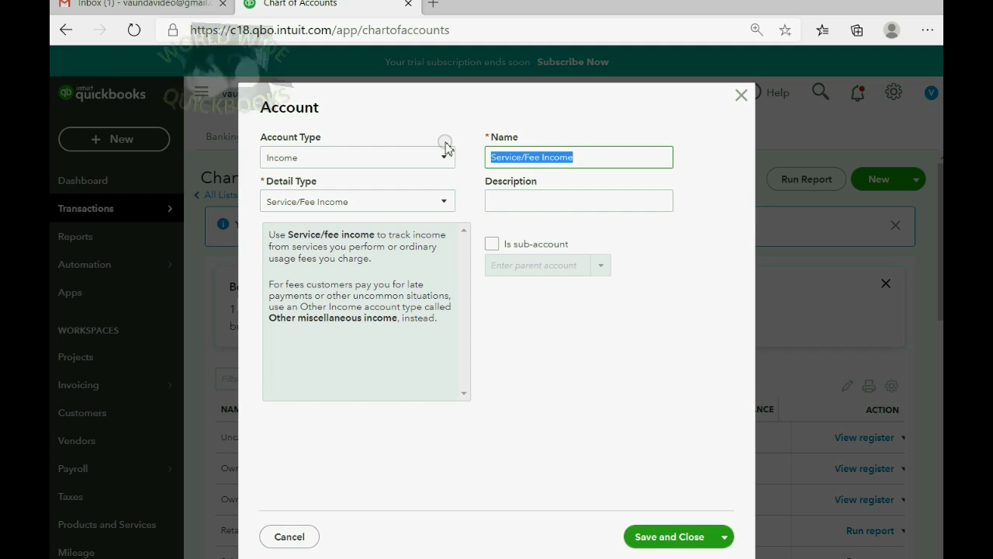
pyautogui.write('VID')
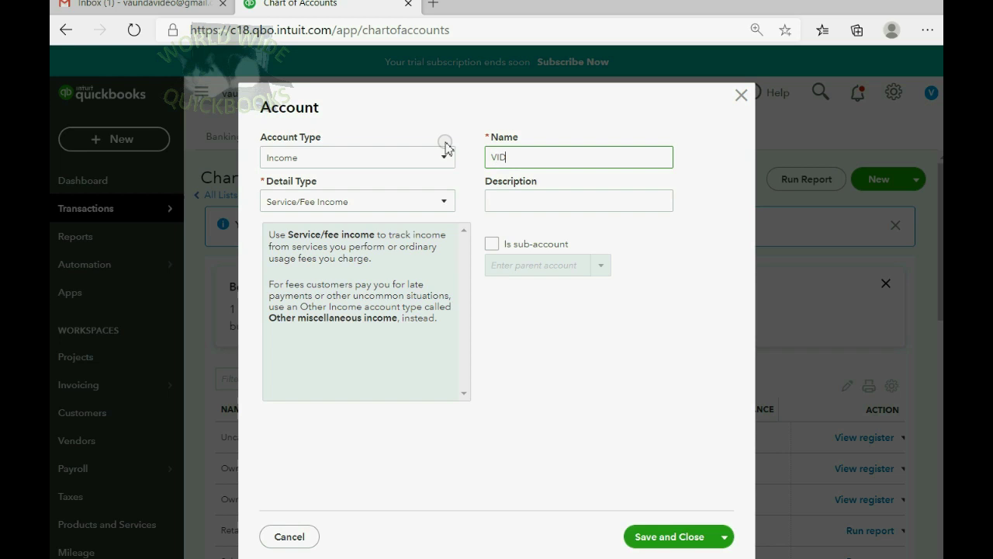
pyautogui.write('EO INCOME')
pyautogui.click(725, 536)
pyautogui.click(689, 555)
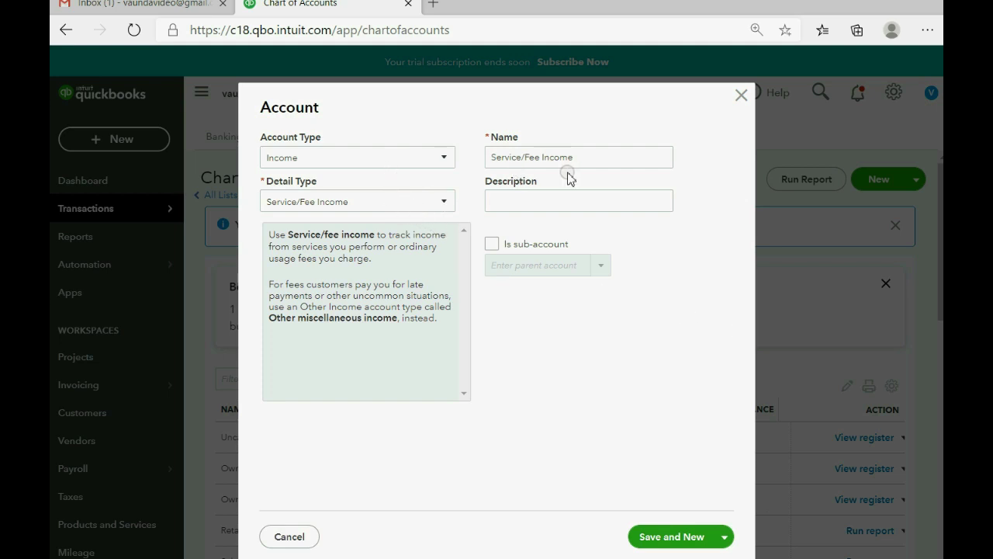
# Step: Name the next Income account EDITNG INCOME and save it
pyautogui.click(602, 164)
pyautogui.moveTo(602, 164); pyautogui.dragTo(467, 151)
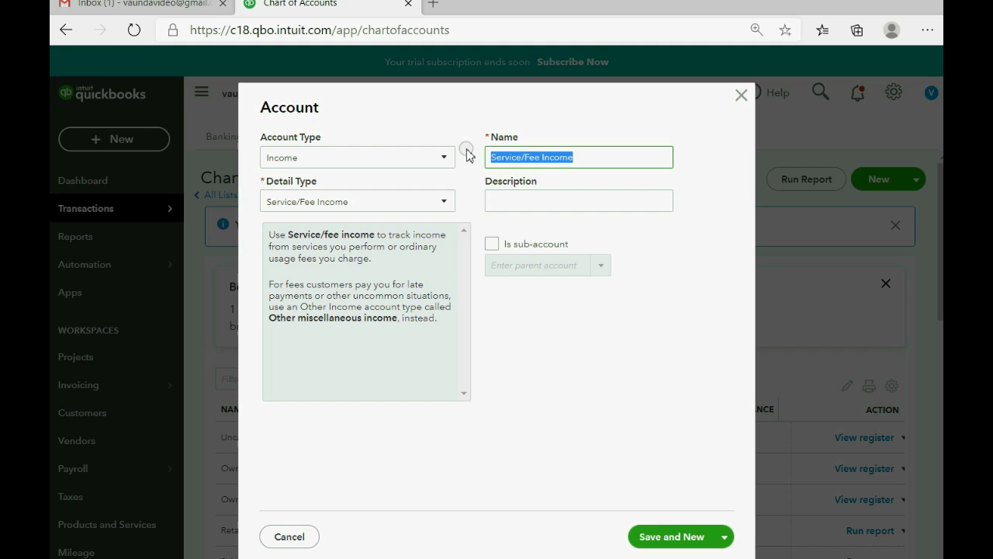
pyautogui.write('EDITNG INCOME')
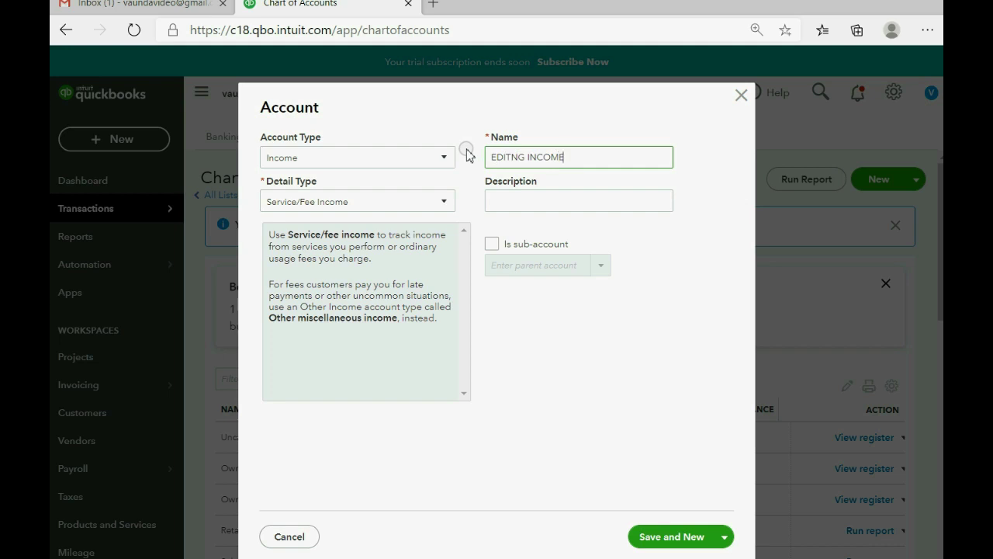
pyautogui.click(722, 537)
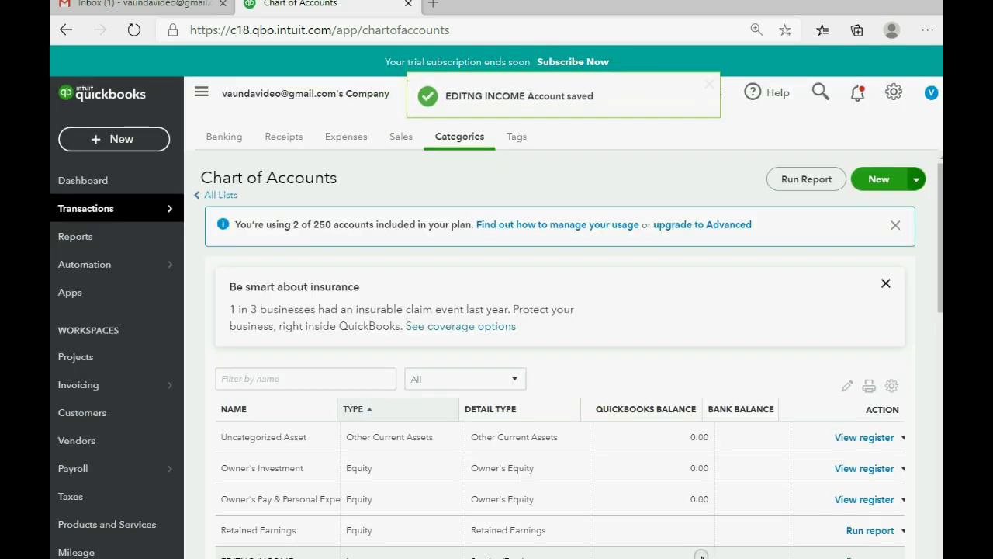
# Step: Review the new income rows in the list, then start another new account
pyautogui.scroll(-3, 644, 464)
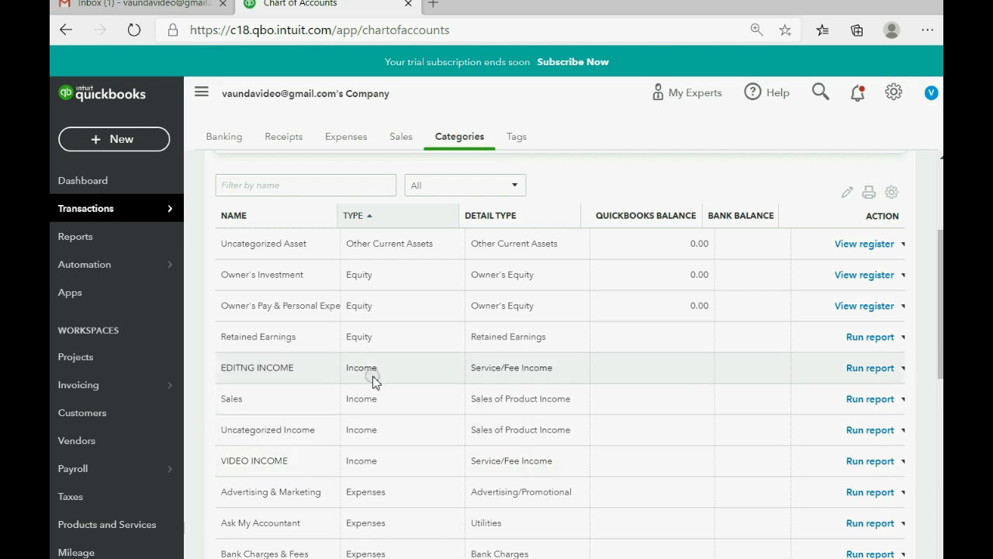
pyautogui.scroll(3, 362, 381)
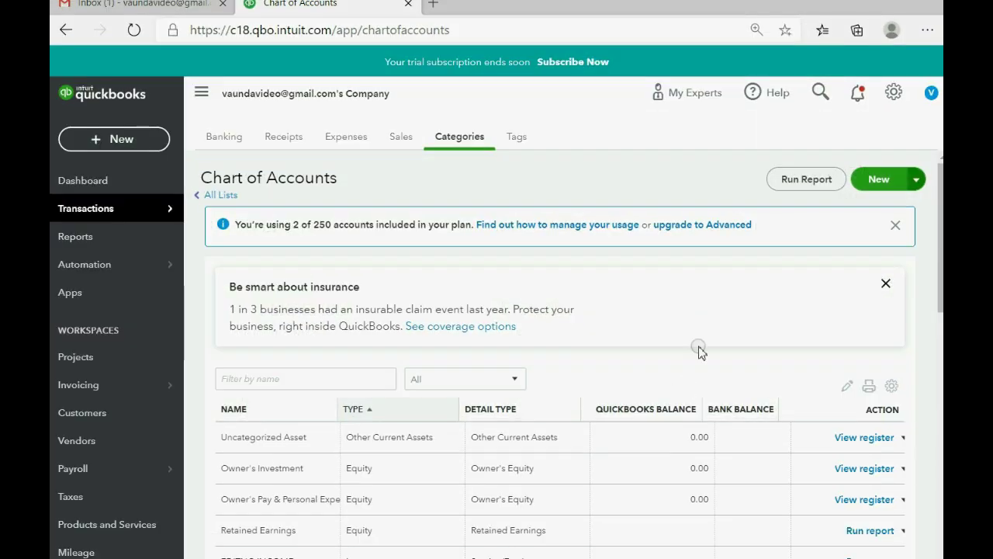
pyautogui.click(879, 179)
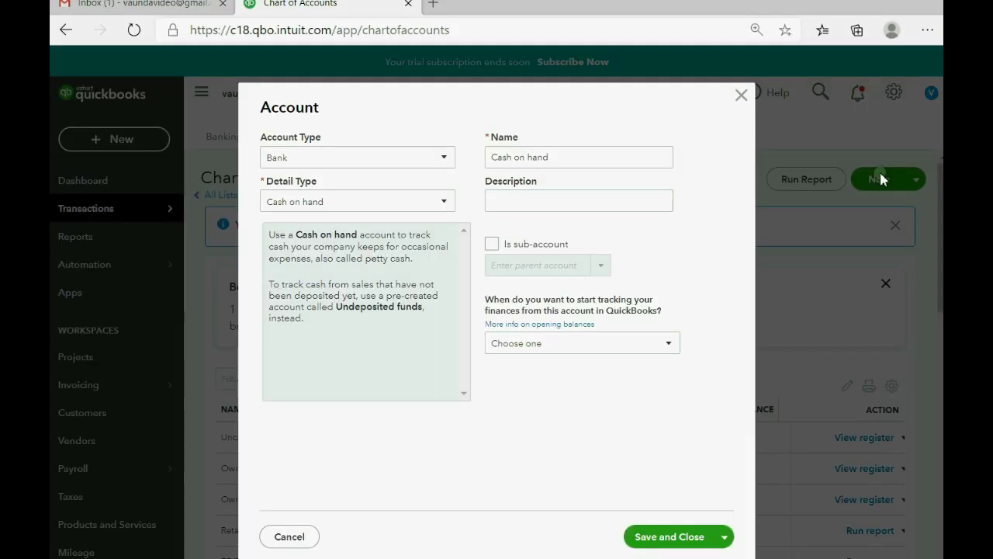
# Step: Make the account Expenses with Other Business Expenses detail, named DELIVERY EXPENSE
pyautogui.click(378, 160)
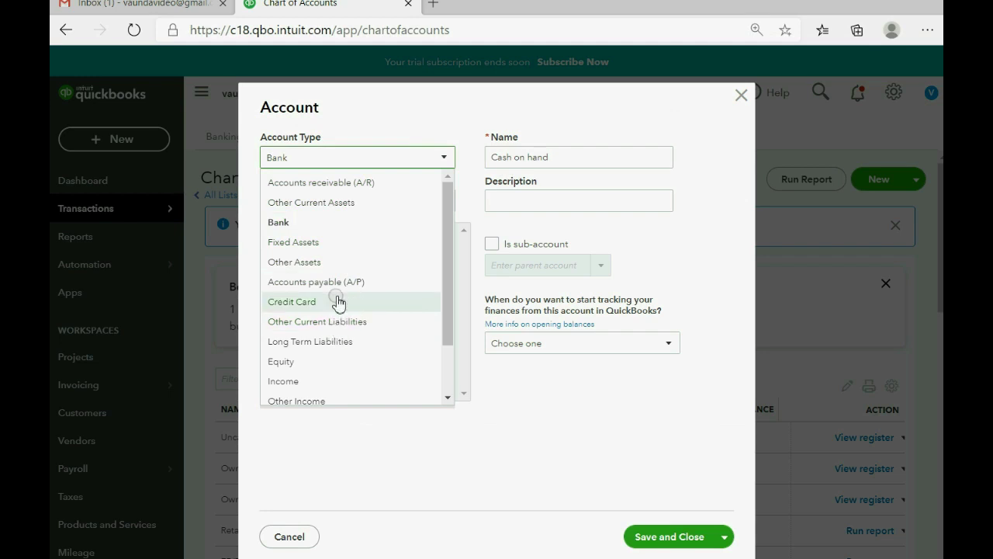
pyautogui.scroll(-2, 339, 302)
pyautogui.click(328, 373)
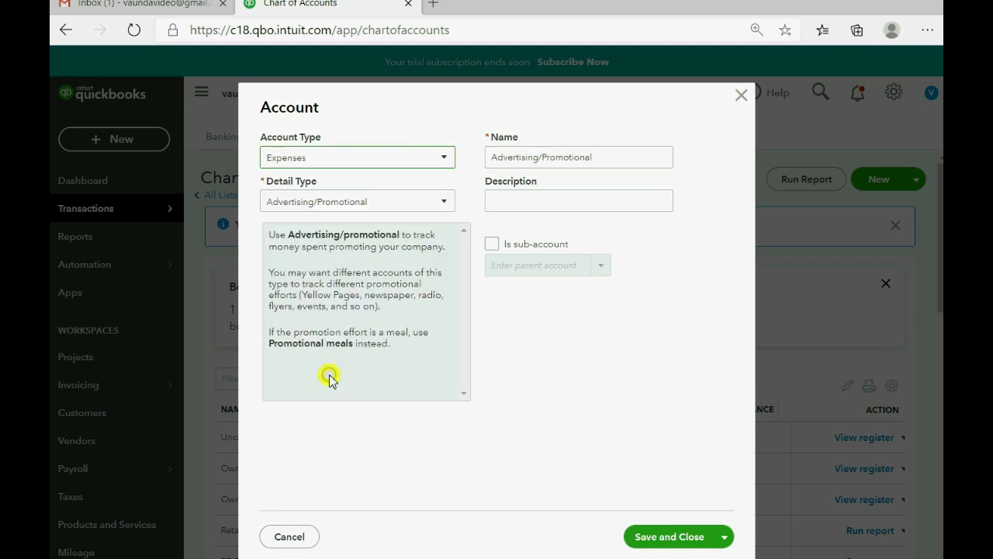
pyautogui.click(357, 202)
pyautogui.scroll(-3, 353, 279)
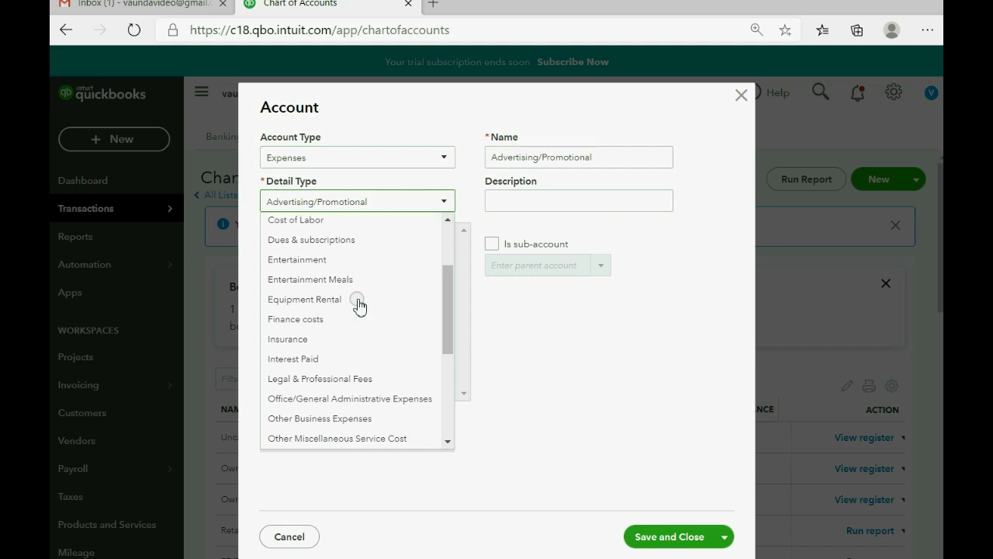
pyautogui.click(351, 418)
pyautogui.moveTo(627, 164); pyautogui.dragTo(458, 162)
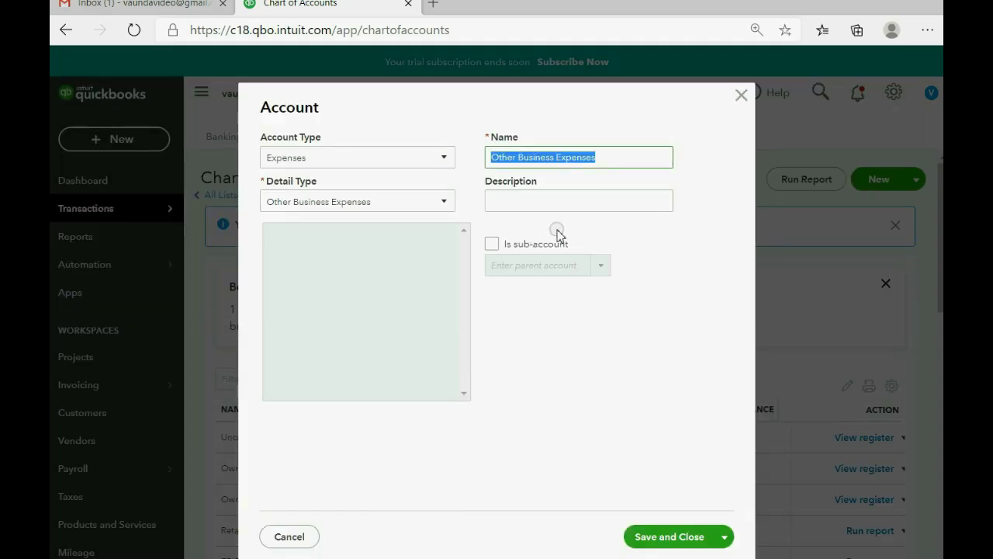
pyautogui.write('DELIVERY EXPENSE')
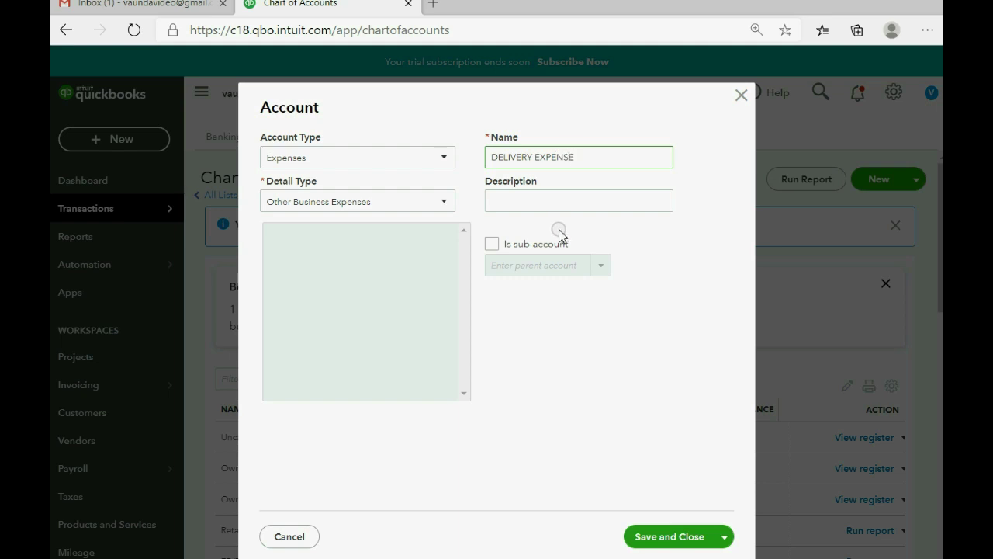
pyautogui.click(723, 536)
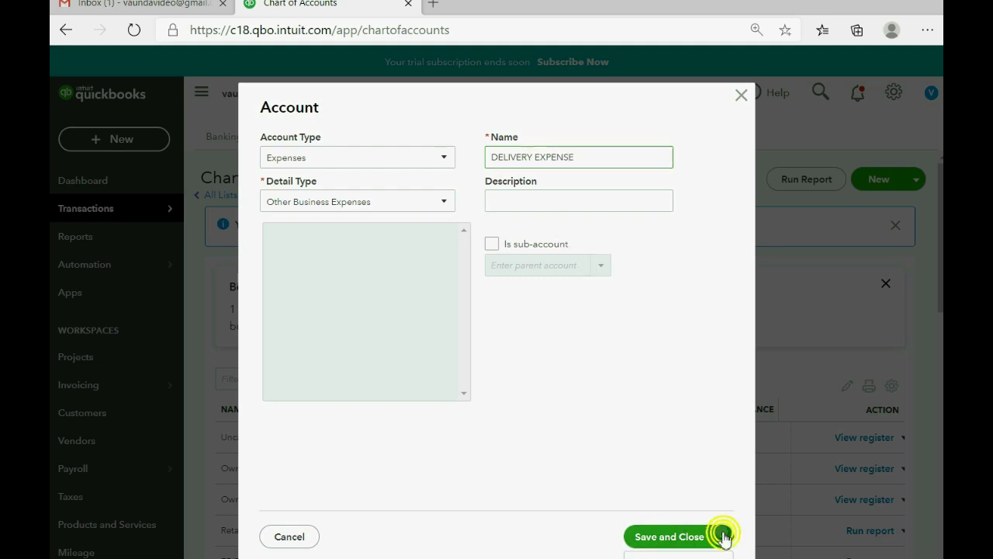
# Step: Save DELIVERY EXPENSE, then add REPAIR EXPENSE, UTILITIES EXPENSE and TRANSPORTATION EXPENSE accounts
pyautogui.click(675, 555)
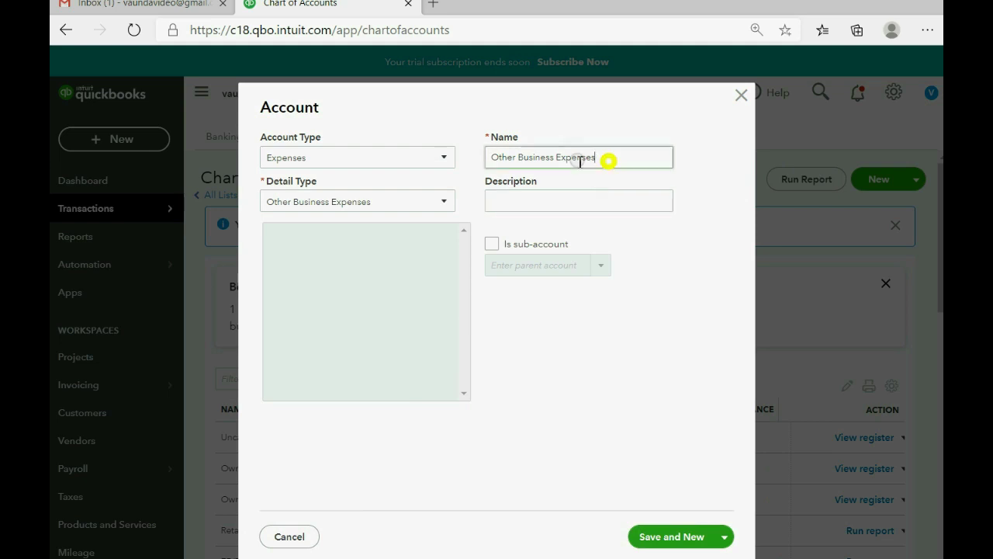
pyautogui.moveTo(603, 159); pyautogui.dragTo(453, 156)
pyautogui.write('REPAIR EXPENSE')
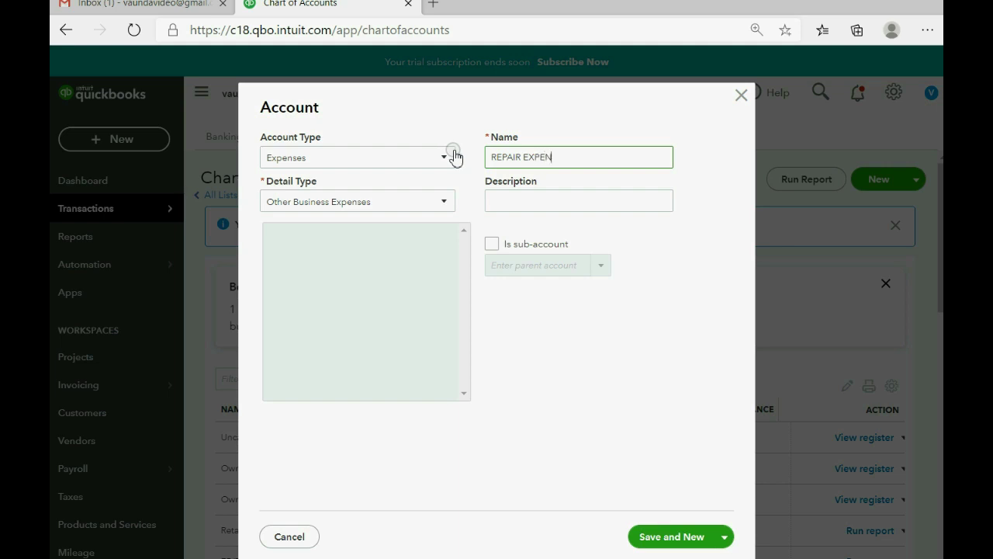
pyautogui.click(646, 535)
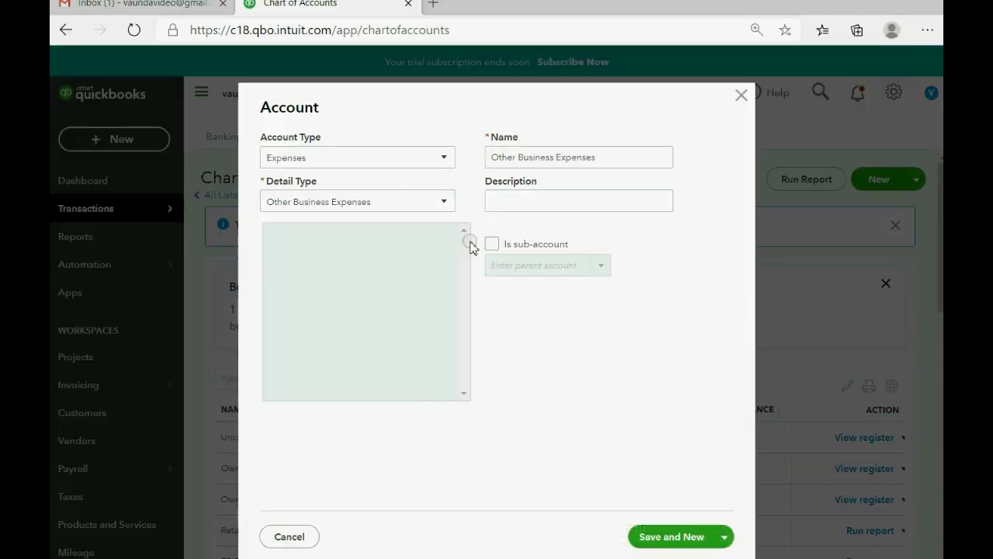
pyautogui.moveTo(616, 160); pyautogui.dragTo(472, 151)
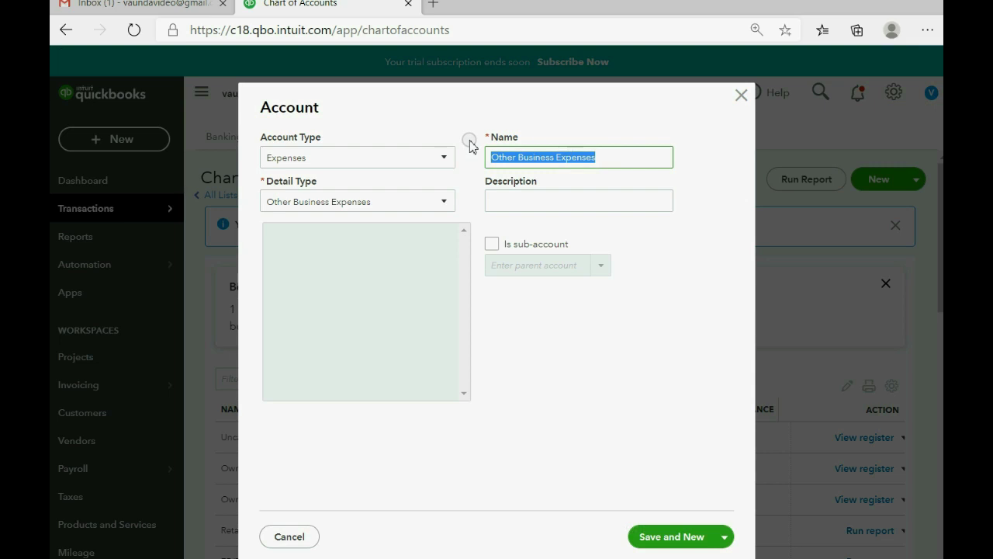
pyautogui.write('UTILITIES EXPENSE')
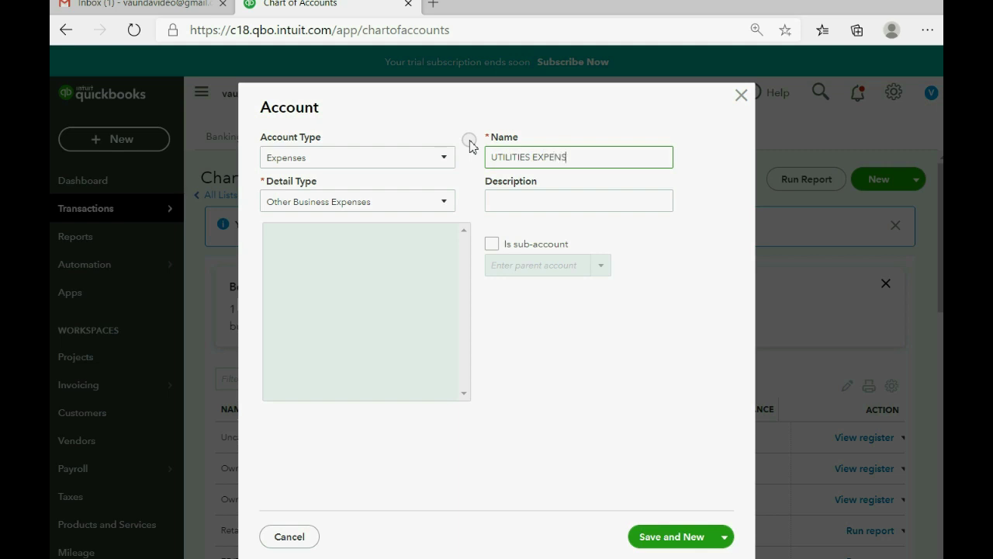
pyautogui.click(658, 537)
pyautogui.moveTo(616, 156); pyautogui.dragTo(453, 157)
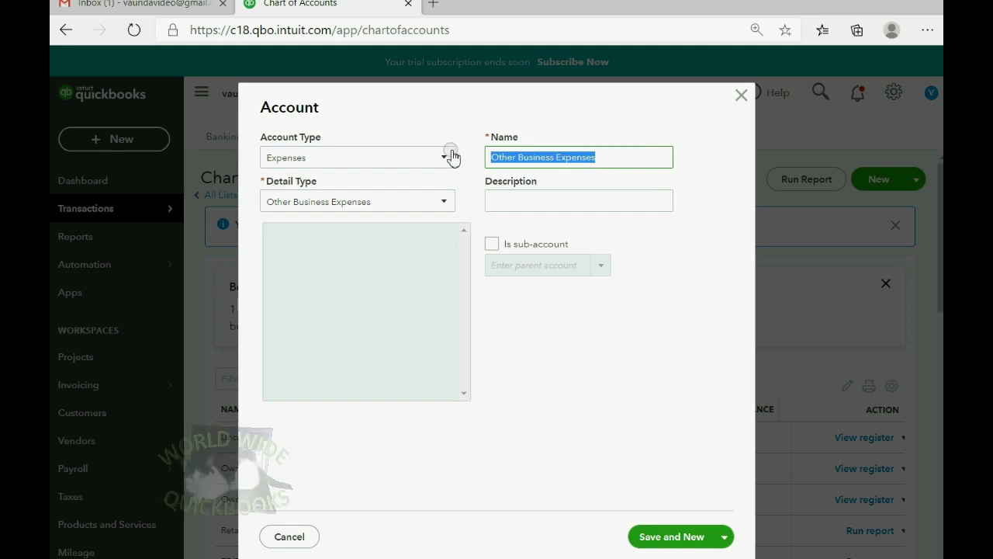
pyautogui.write('TRANSPORTATION EXPENSE')
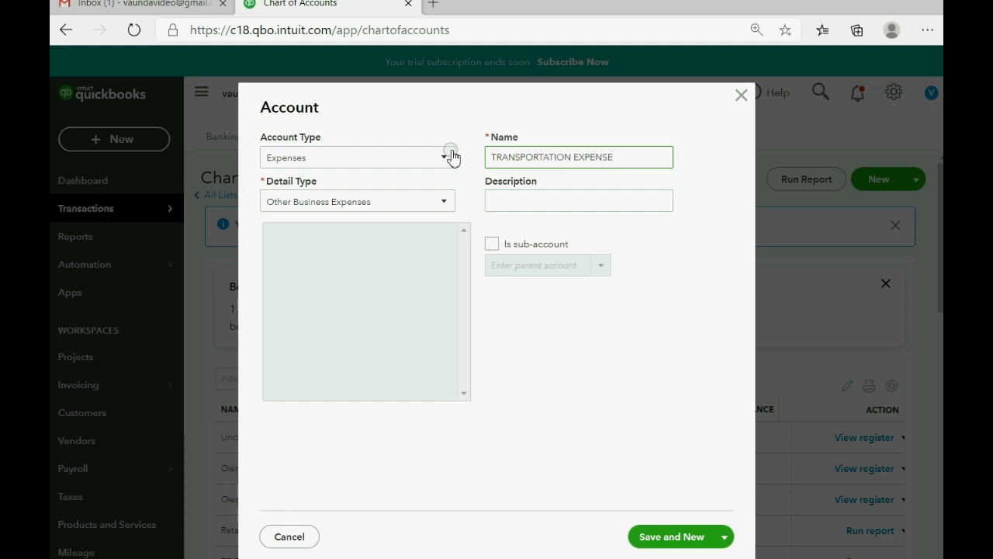
pyautogui.click(724, 543)
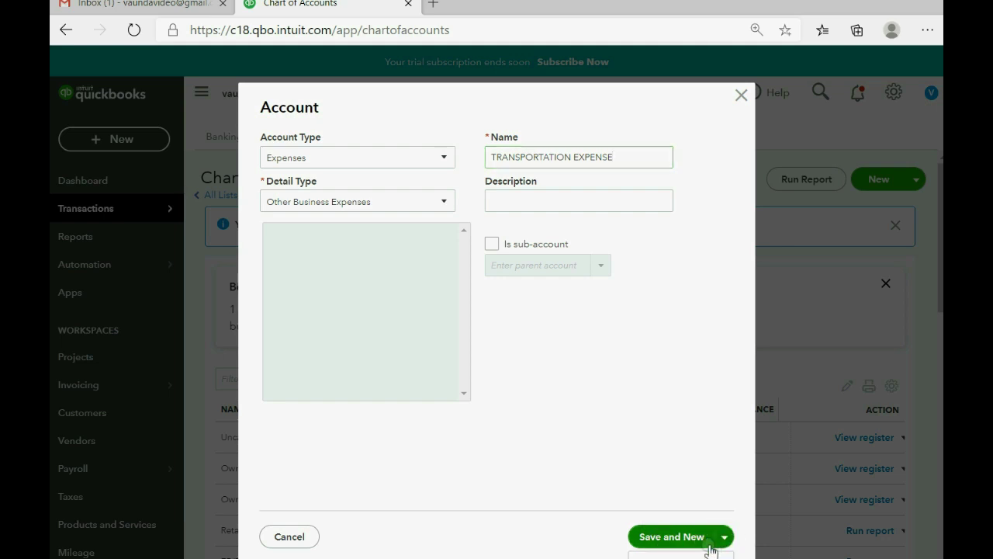
pyautogui.scroll(-7, 652, 427)
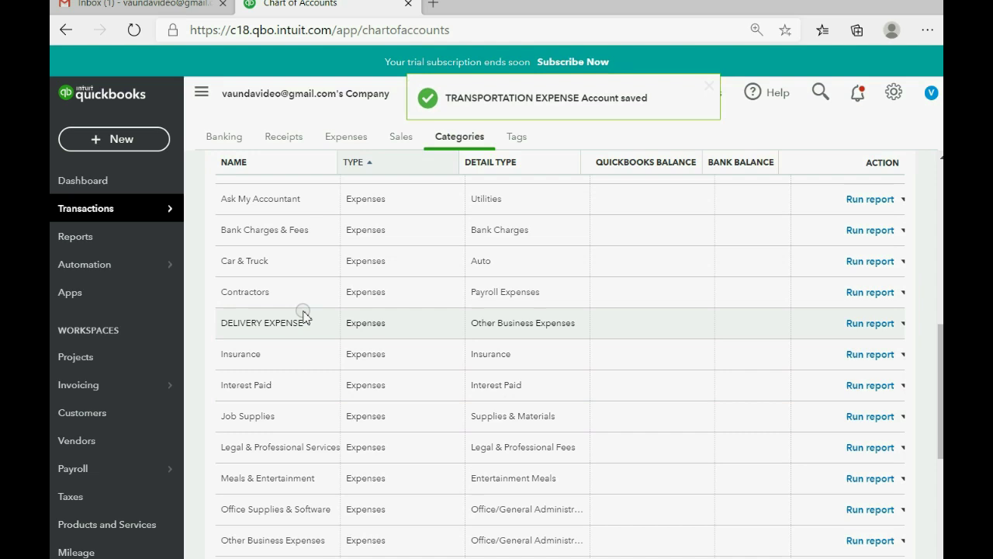
pyautogui.scroll(-3, 300, 333)
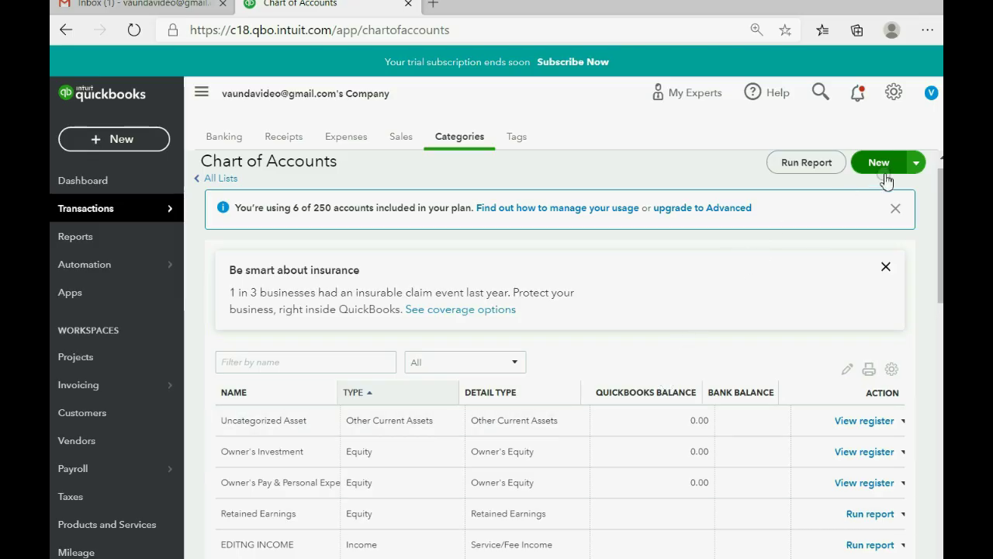
# Step: Add a Bank account with Checking detail named CASH IN CHASE BANK
pyautogui.click(880, 163)
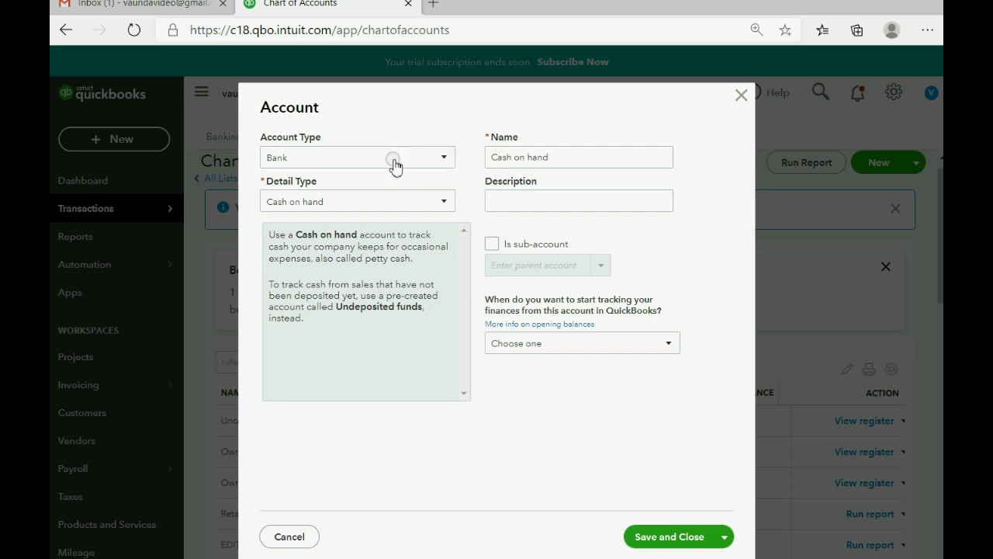
pyautogui.click(375, 211)
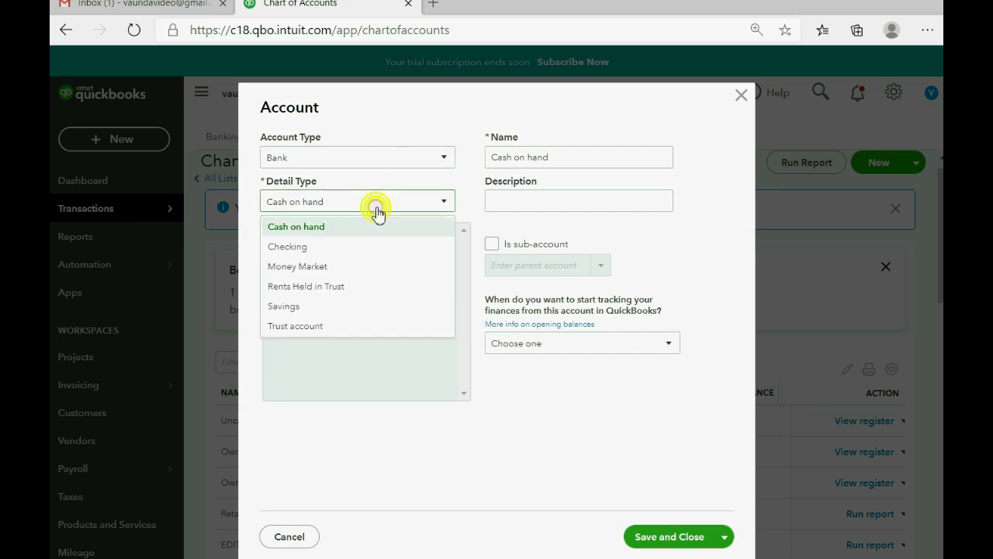
pyautogui.click(334, 246)
pyautogui.doubleClick(554, 157)
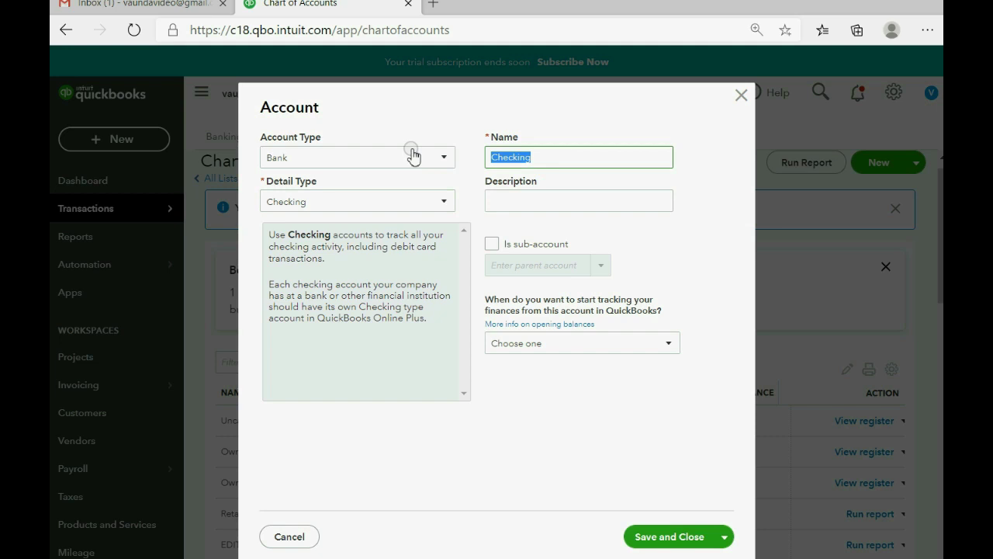
pyautogui.write('CASH IN CHASE BANK')
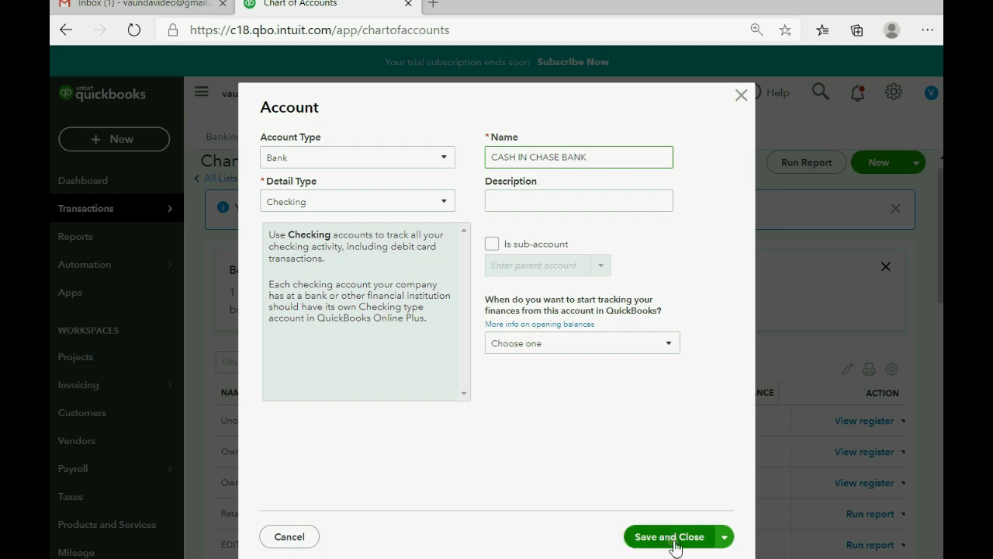
pyautogui.click(726, 537)
pyautogui.click(679, 554)
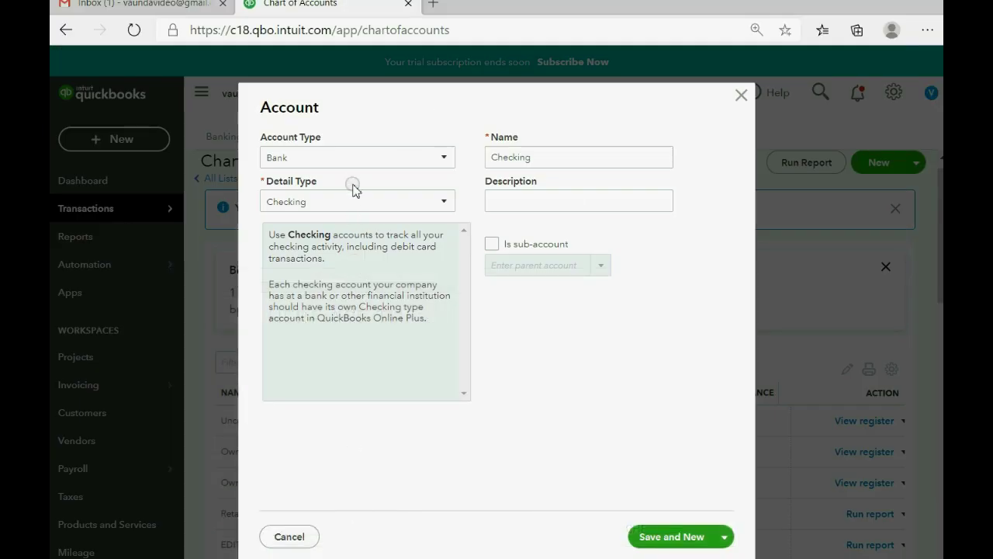
pyautogui.click(364, 159)
pyautogui.scroll(-2, 359, 186)
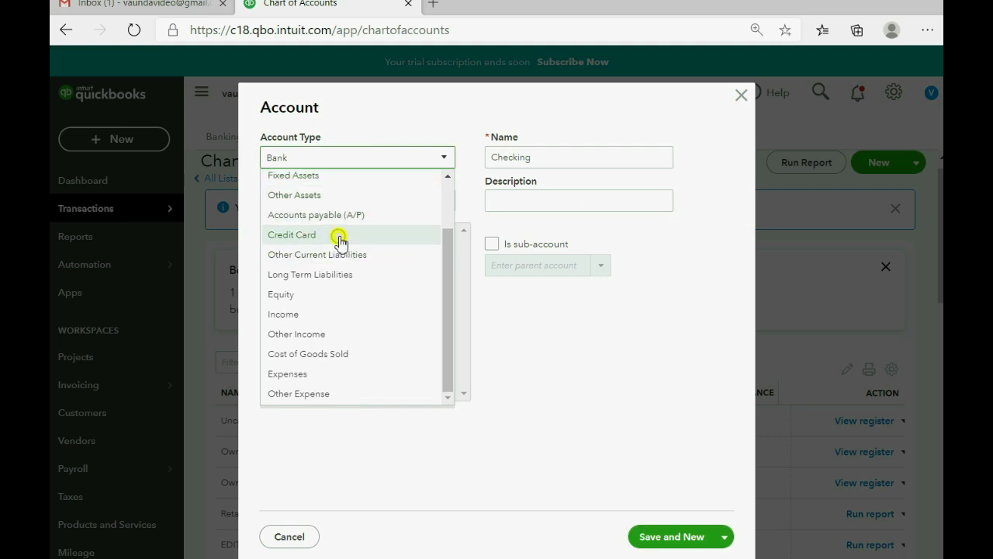
# Step: Add a Credit Card account named AMERICAN EXPRESS using Save and New
pyautogui.click(339, 234)
pyautogui.click(354, 202)
pyautogui.click(356, 204)
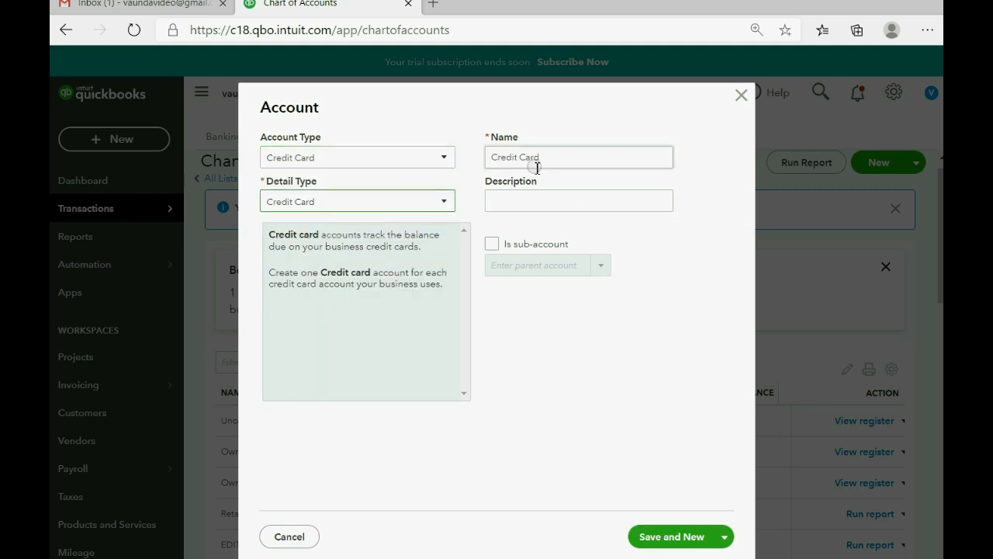
pyautogui.moveTo(552, 160); pyautogui.dragTo(419, 144)
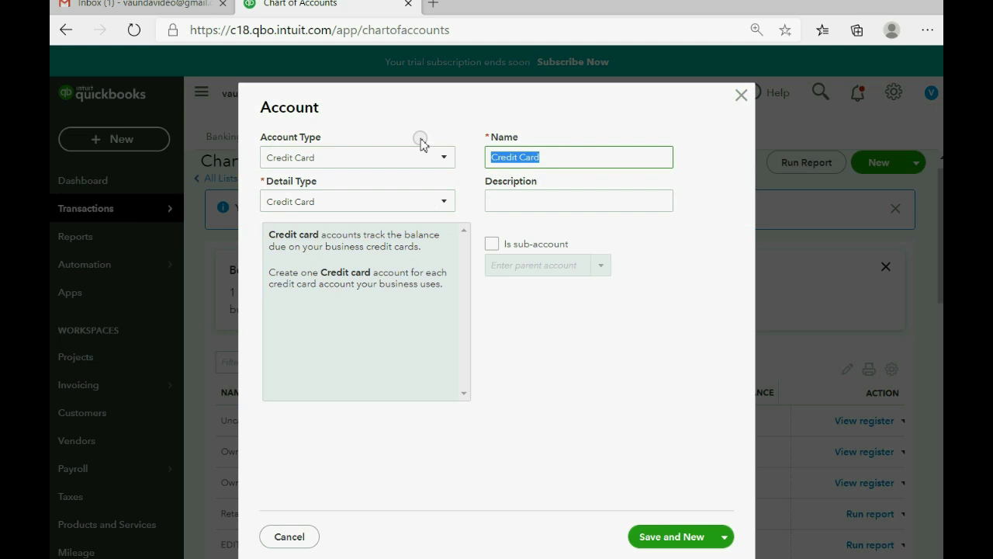
pyautogui.write('AMERICAN EXPRESS')
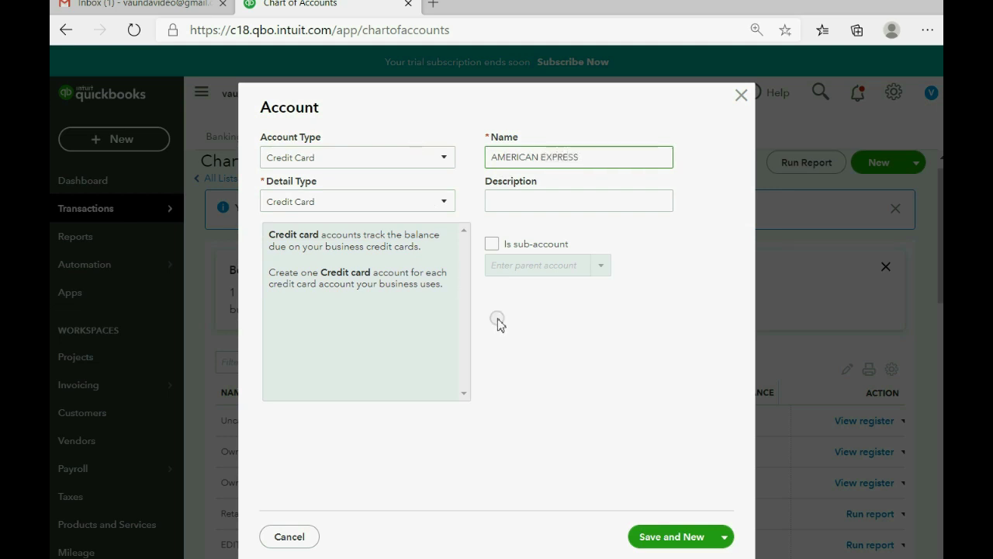
pyautogui.click(671, 538)
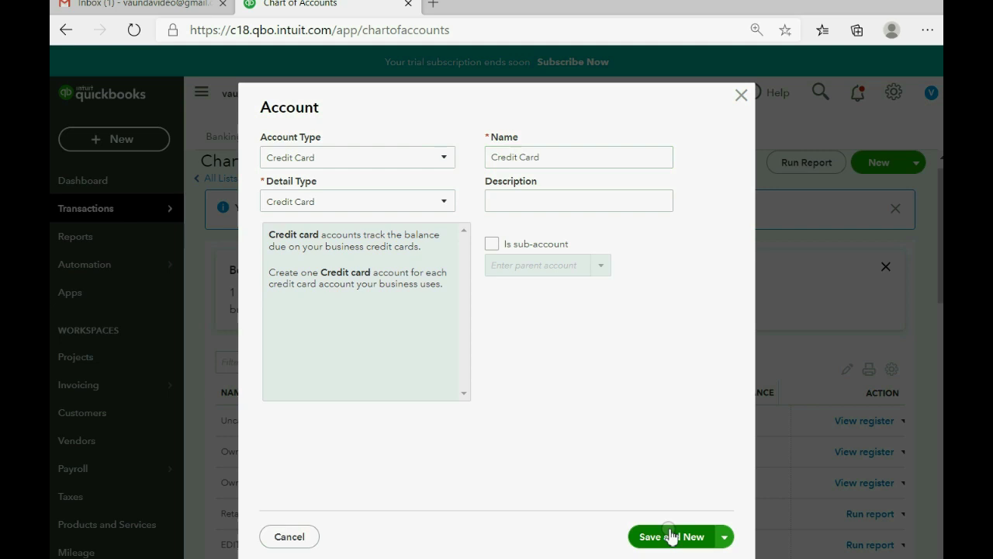
# Step: Add a Bank account with Checking detail named CASH ON HAND, then save and close
pyautogui.click(330, 160)
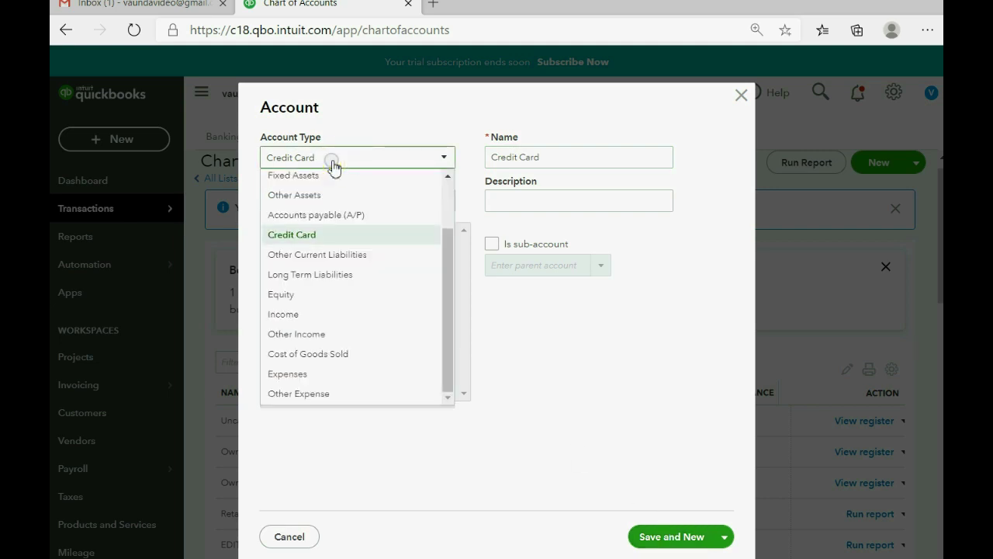
pyautogui.scroll(1, 324, 223)
pyautogui.scroll(2, 325, 223)
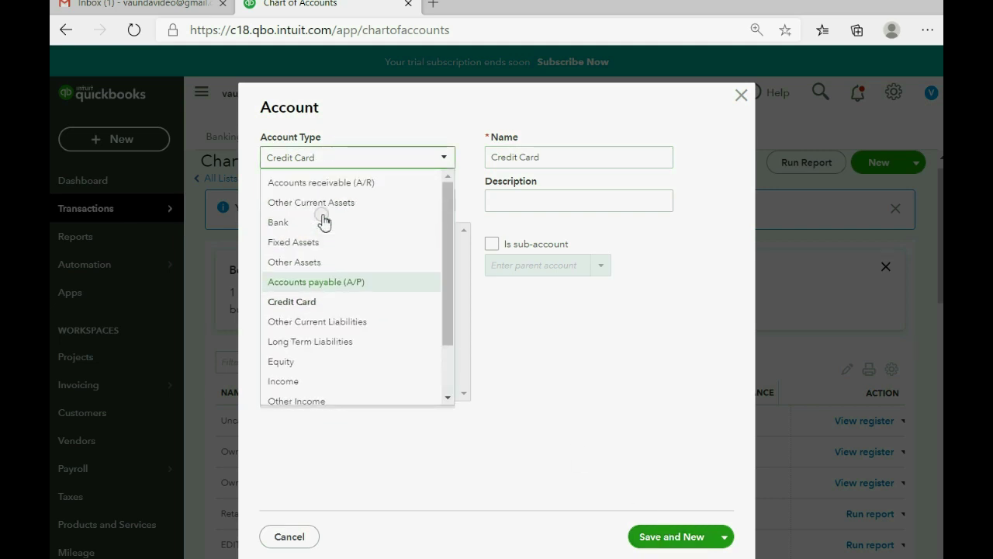
pyautogui.click(323, 223)
pyautogui.click(329, 205)
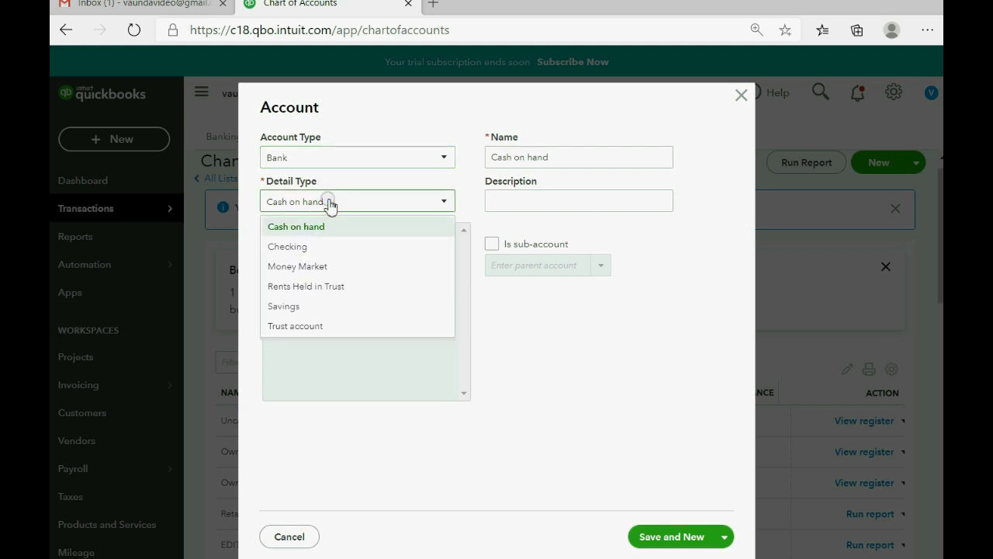
pyautogui.click(317, 246)
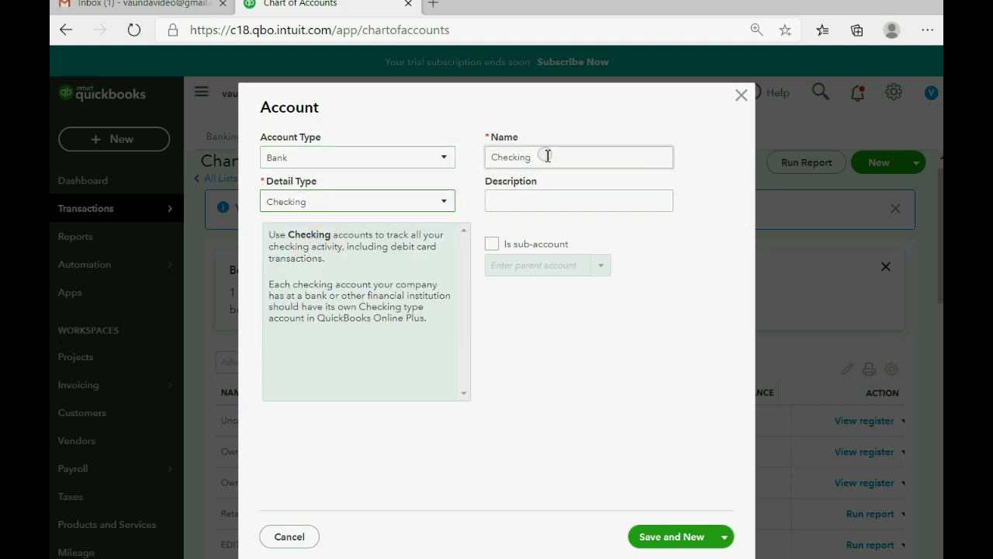
pyautogui.moveTo(535, 158); pyautogui.dragTo(471, 160)
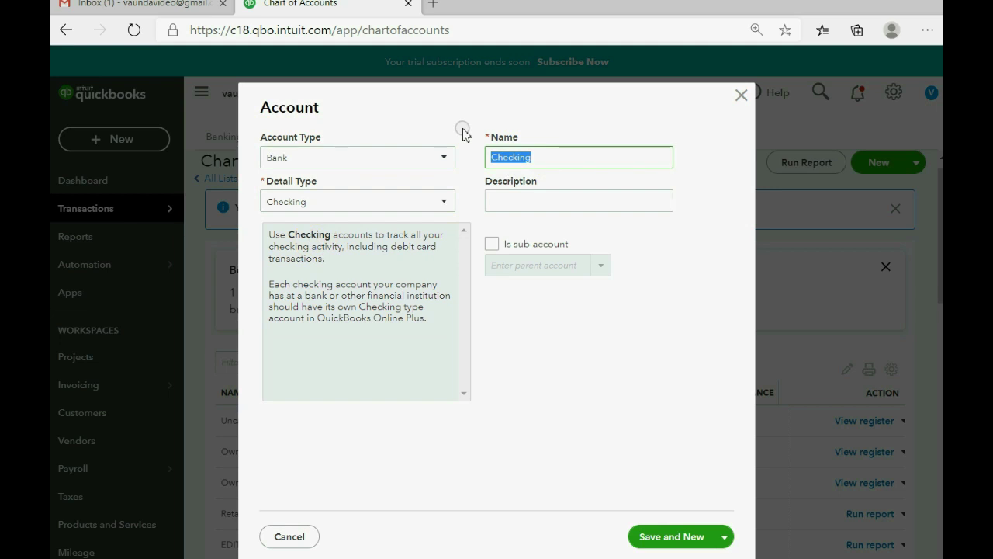
pyautogui.write('CASH ON HAND')
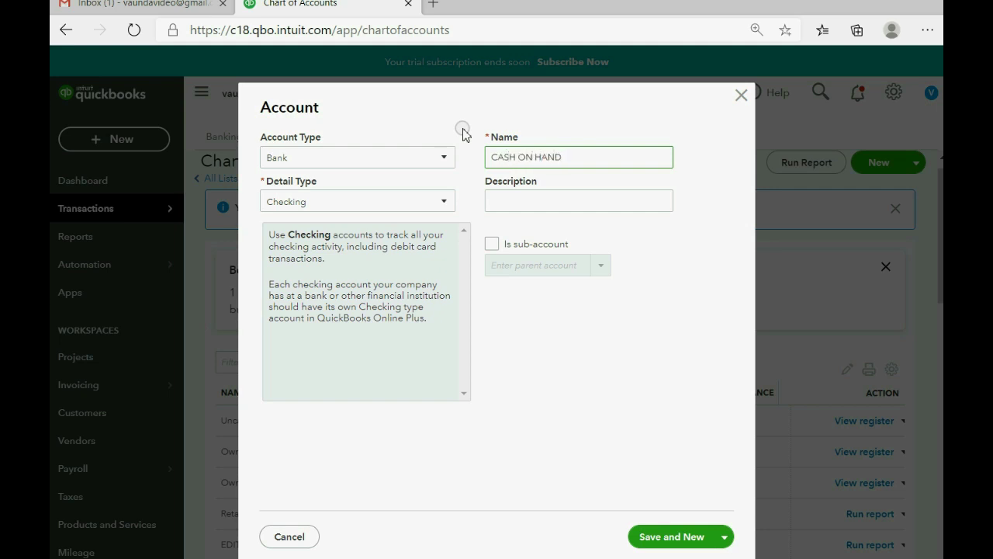
pyautogui.click(722, 536)
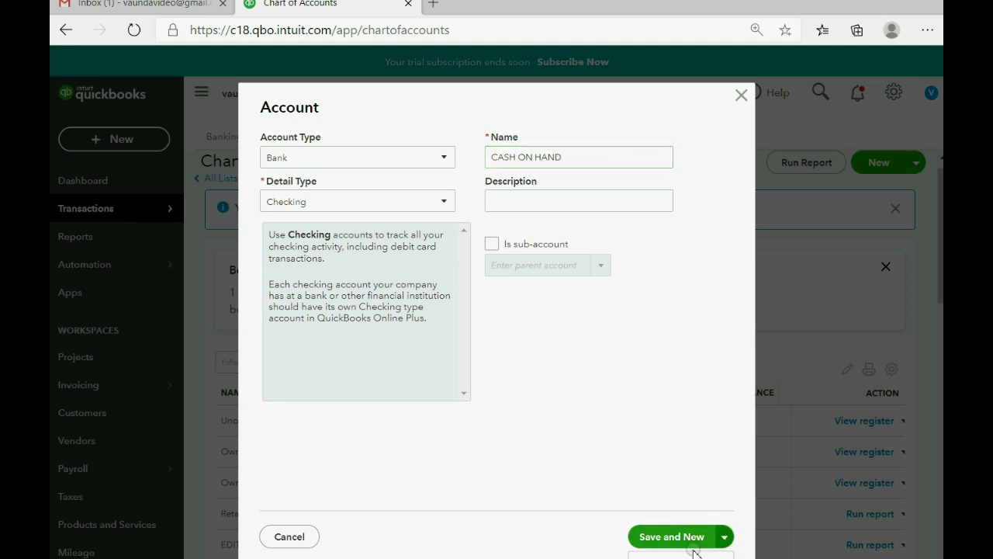
pyautogui.click(694, 552)
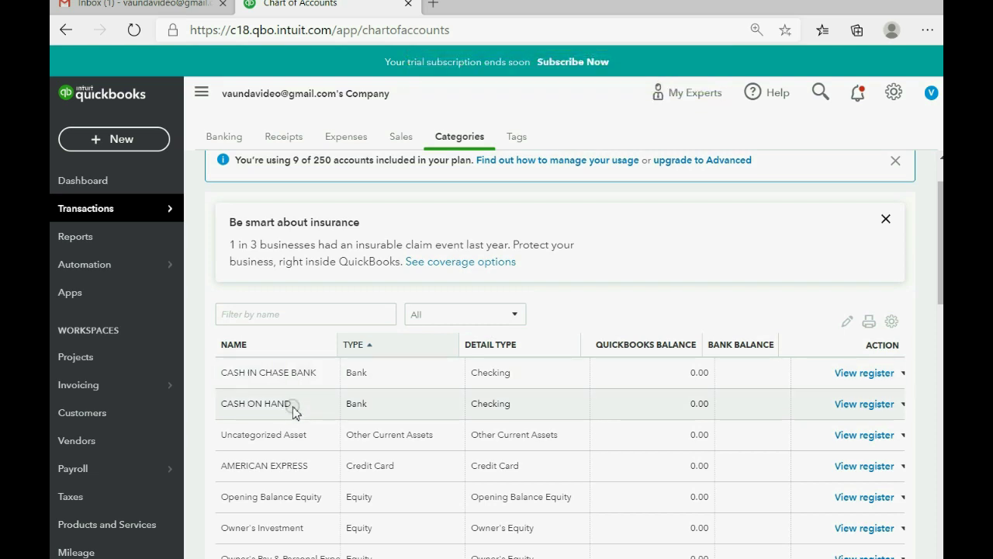
pyautogui.scroll(-2, 295, 411)
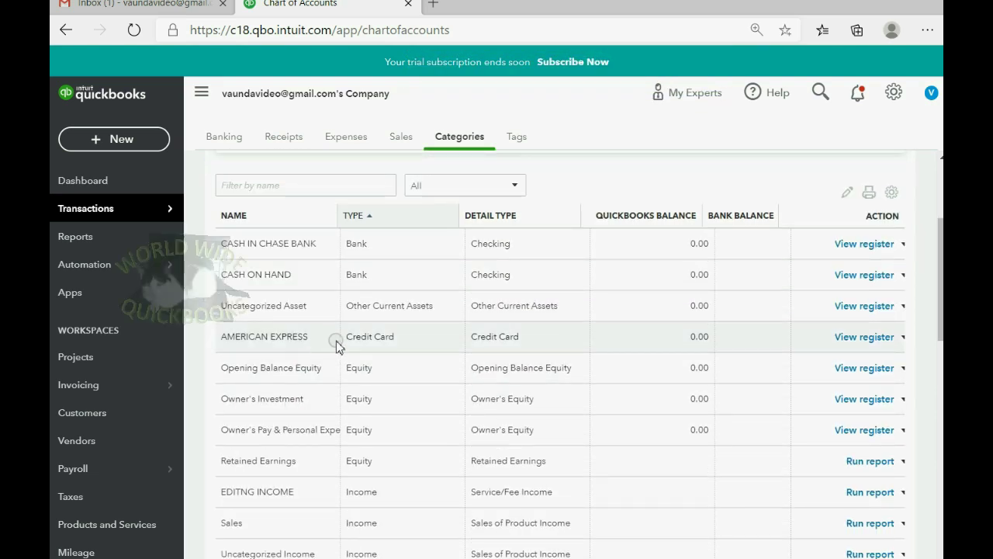